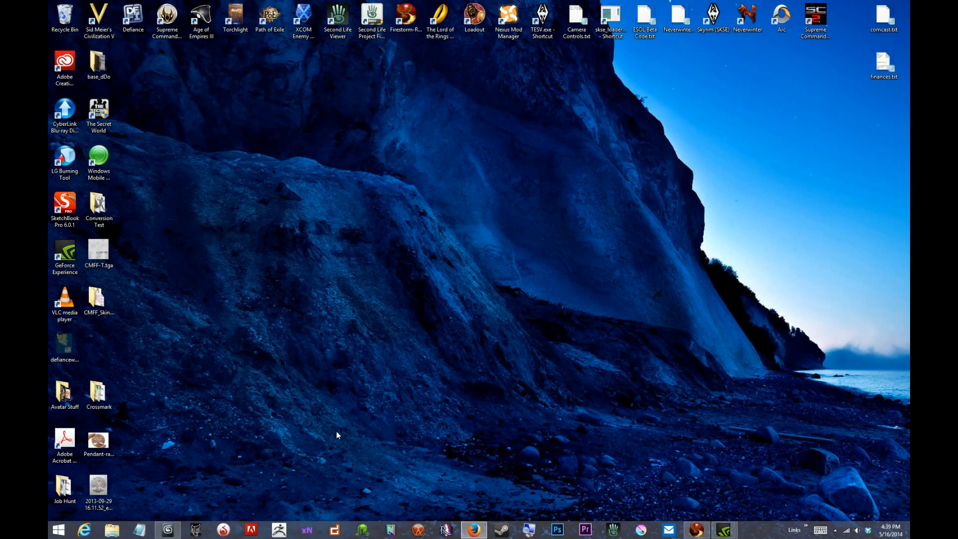
Open xNormal and load the settings file CMFF Skin Conversion Settings2.xml from the C: drive's SL to CMFF Skin Converter folder.
left_click(306, 531)
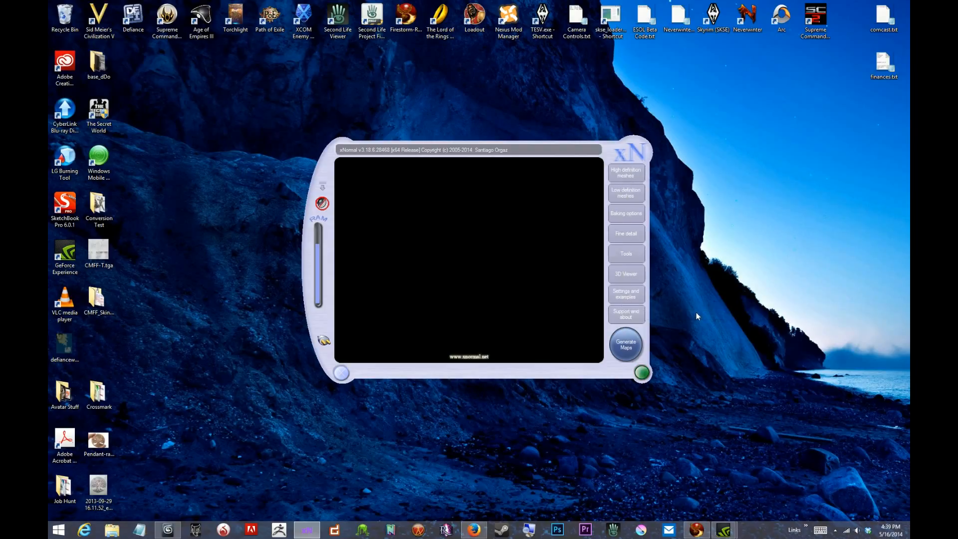
left_click(629, 300)
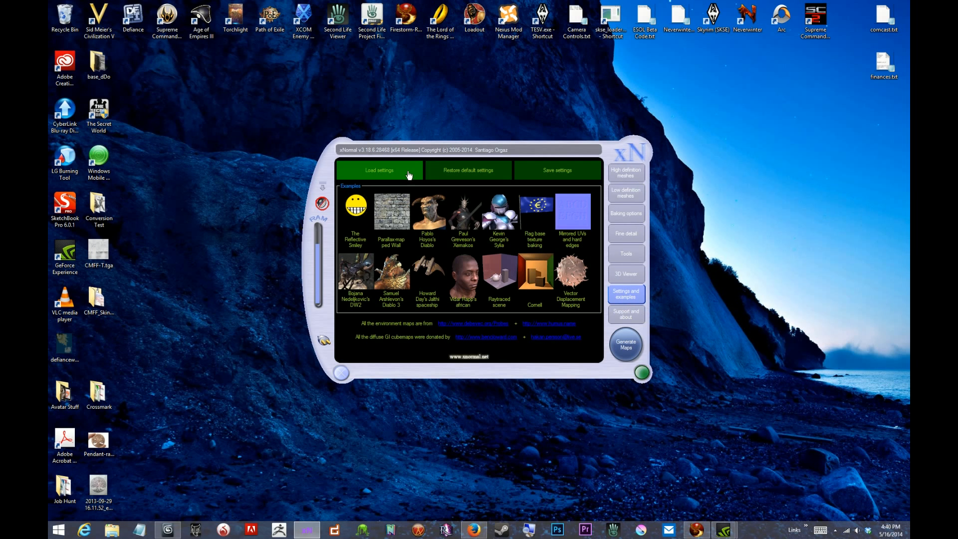
left_click(382, 173)
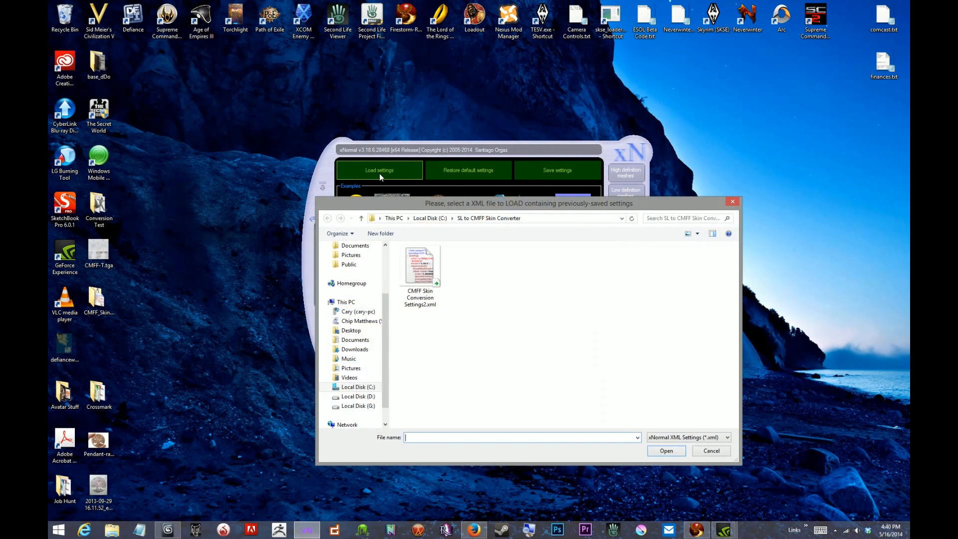
left_click(424, 218)
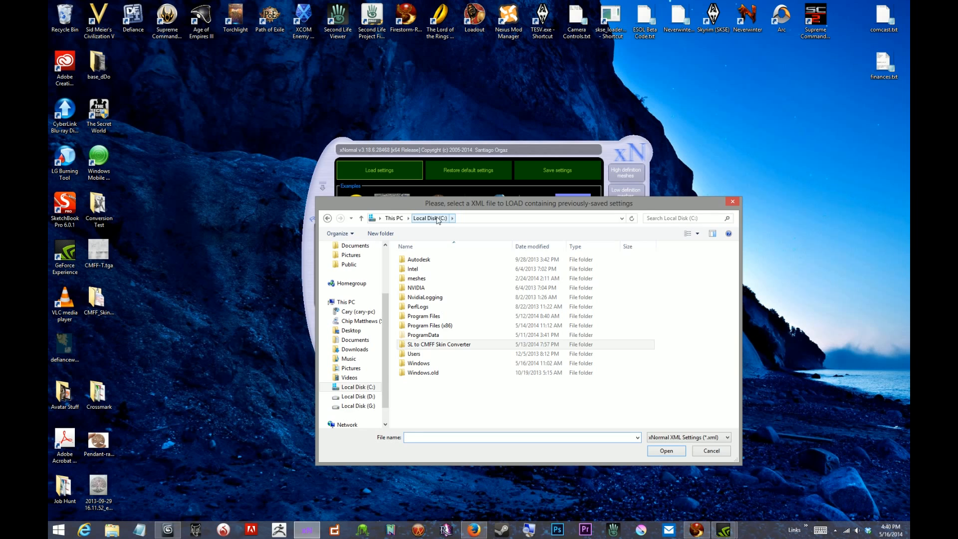
double_click(441, 345)
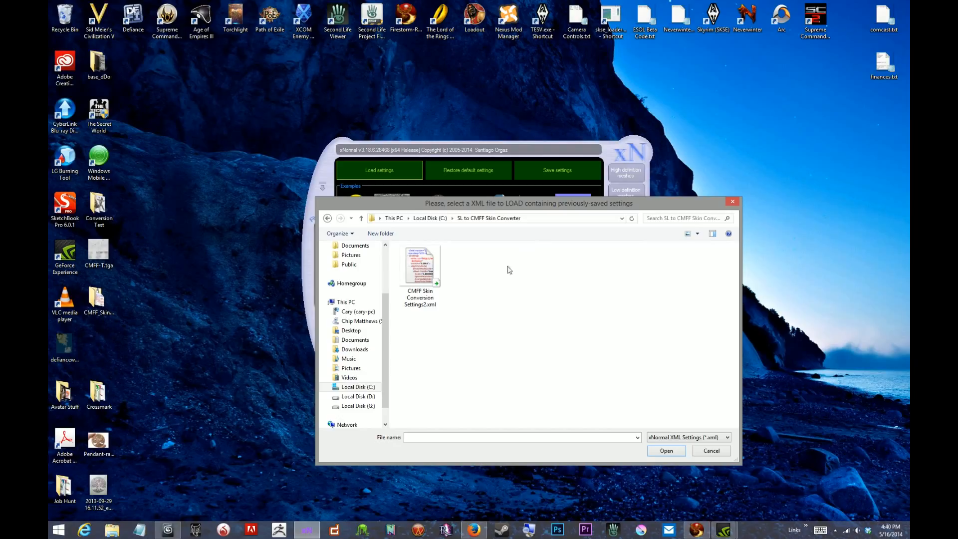
left_click(425, 267)
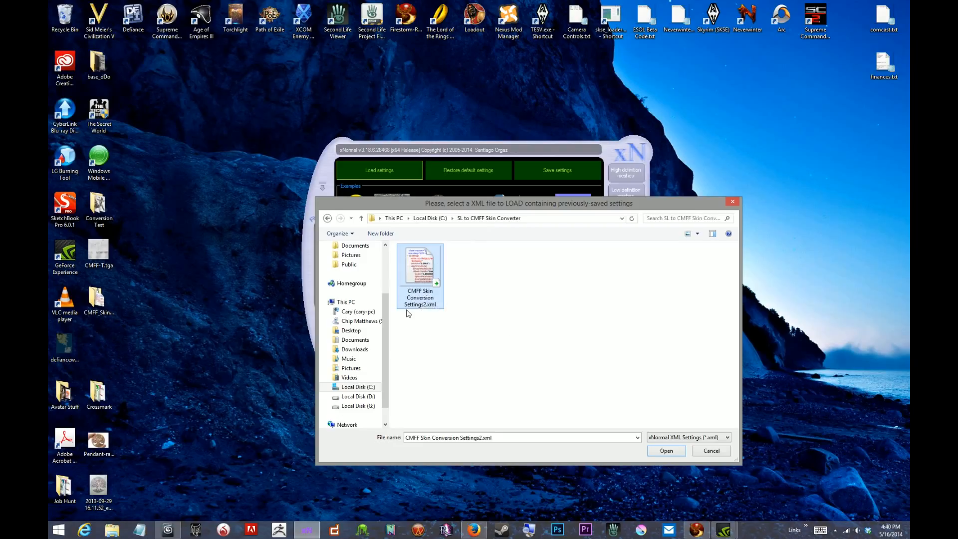
left_click(666, 450)
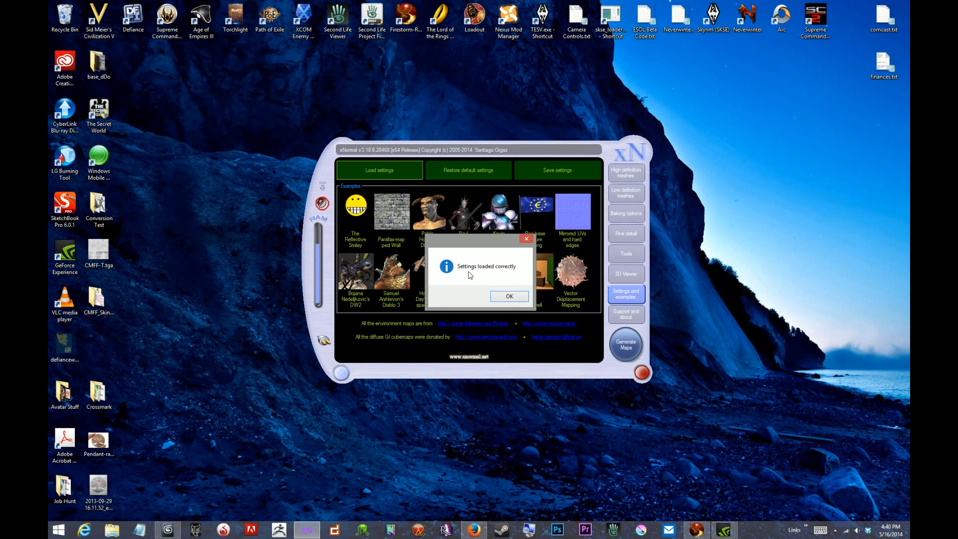
left_click(520, 299)
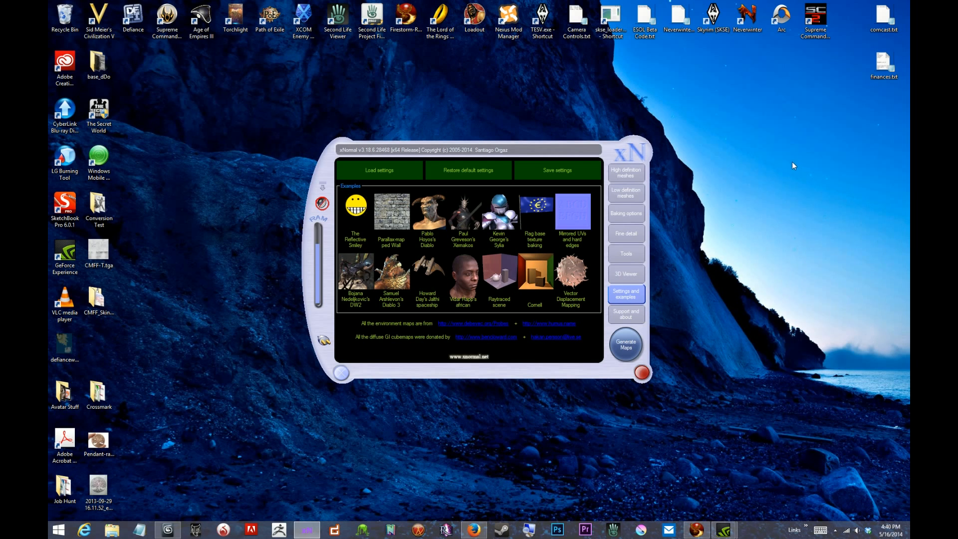
Examine the high definition and low definition mesh lists, including their base textures and visibility settings.
left_click(639, 175)
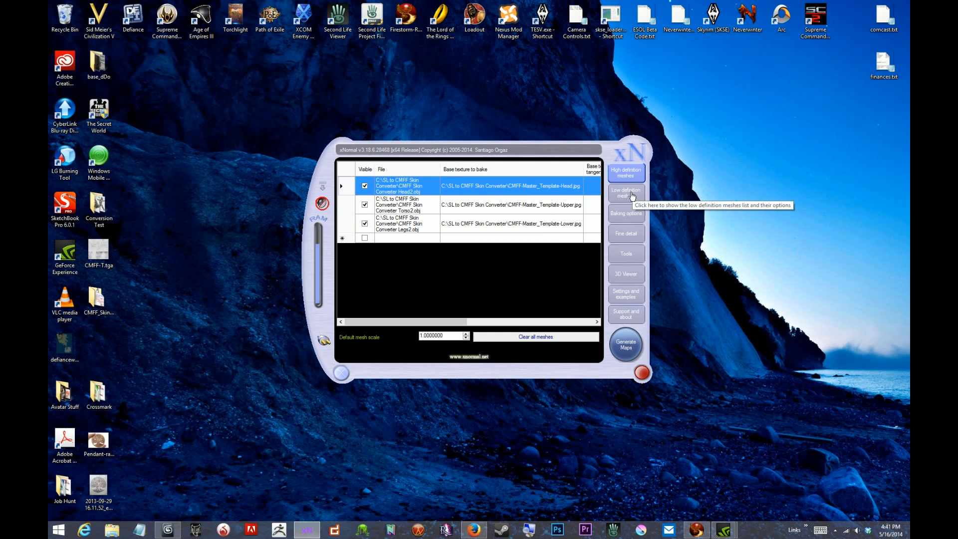
left_click(632, 197)
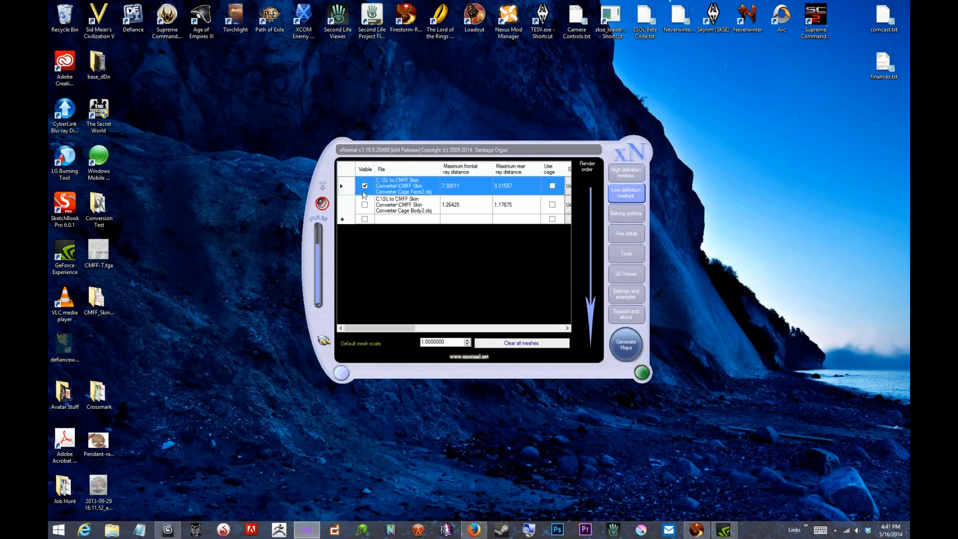
left_click(364, 186)
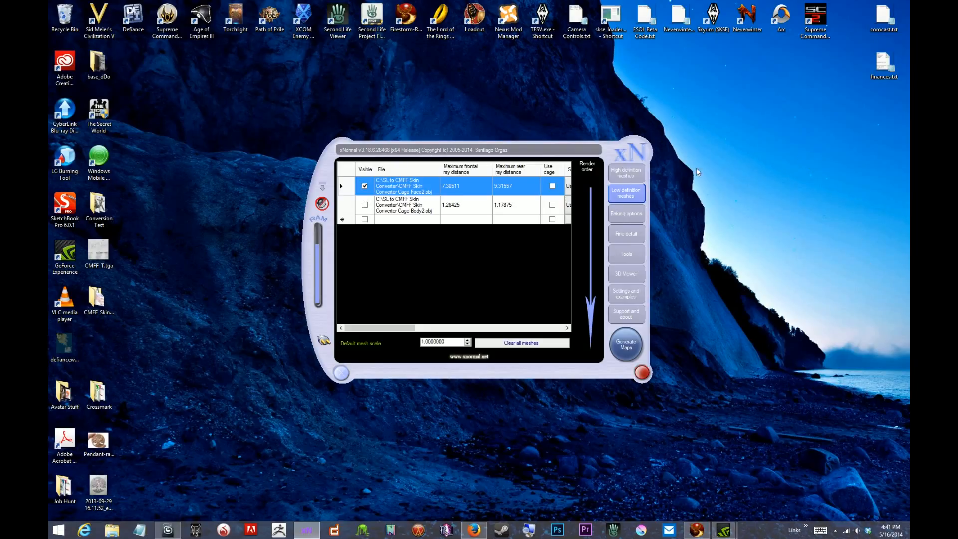
Set the baking output file to testface in TGA format in the SL to CMFF Skin Converter folder, and generate the face map.
left_click(625, 214)
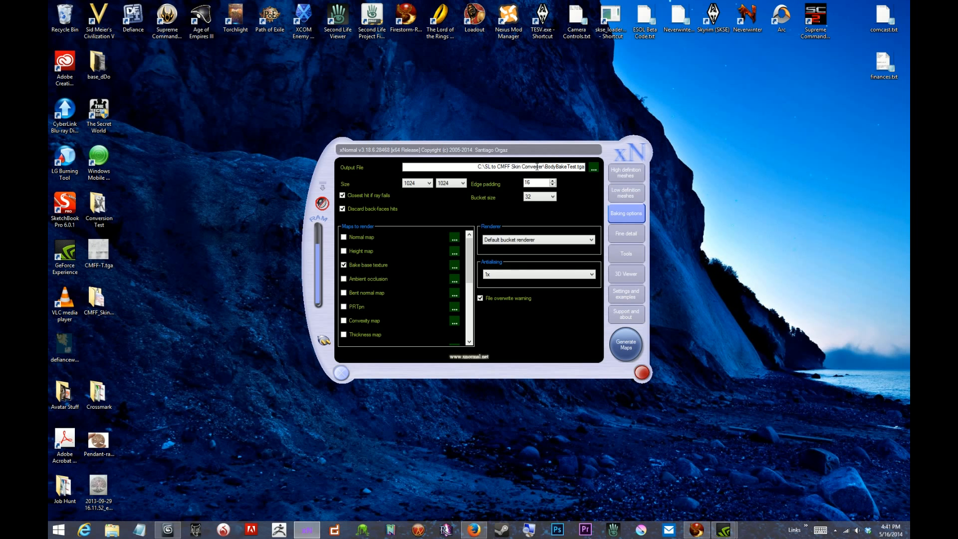
left_click(593, 168)
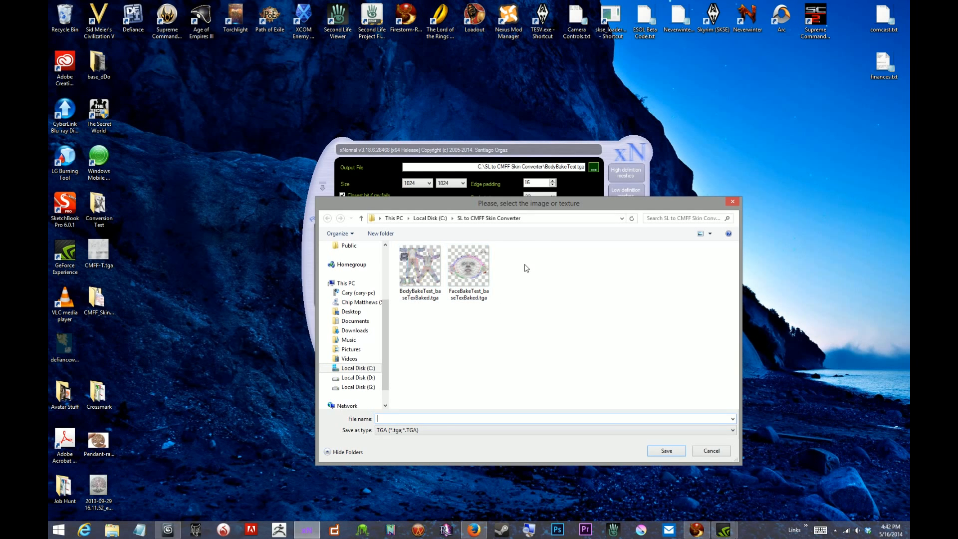
left_click_drag(553, 207, 513, 232)
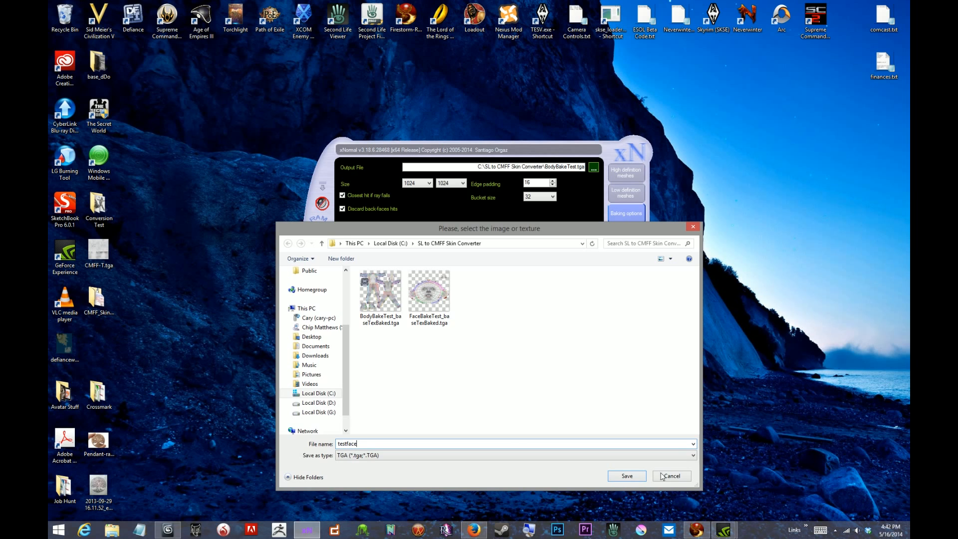
left_click(643, 476)
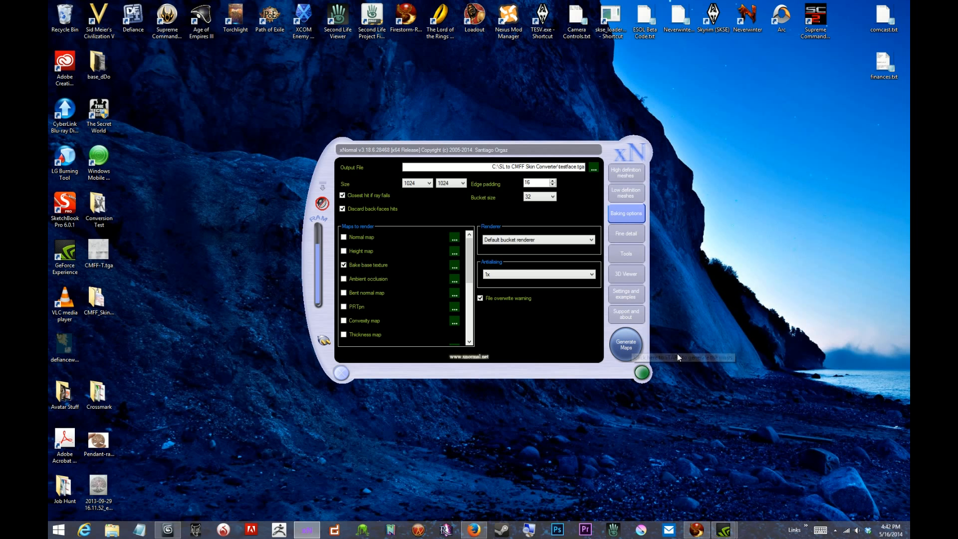
left_click(628, 359)
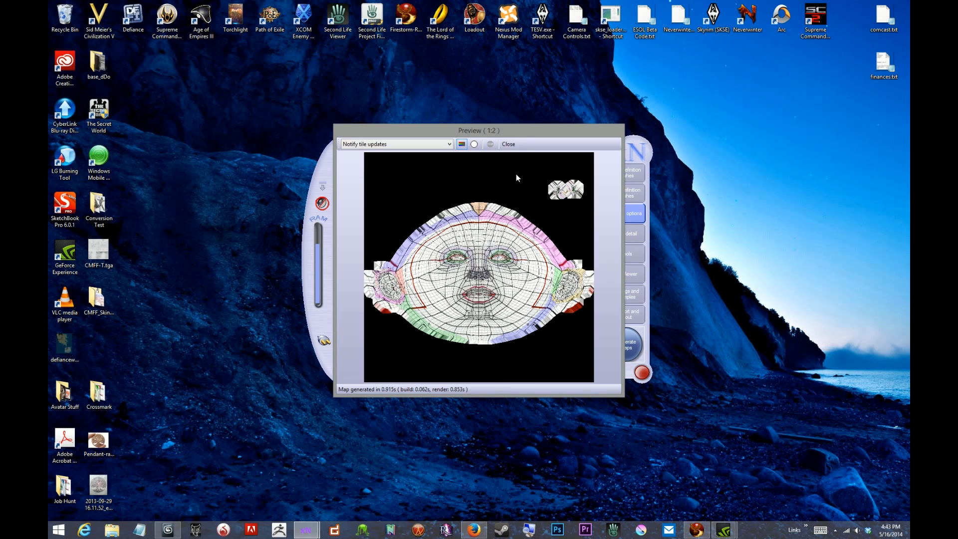
left_click(504, 145)
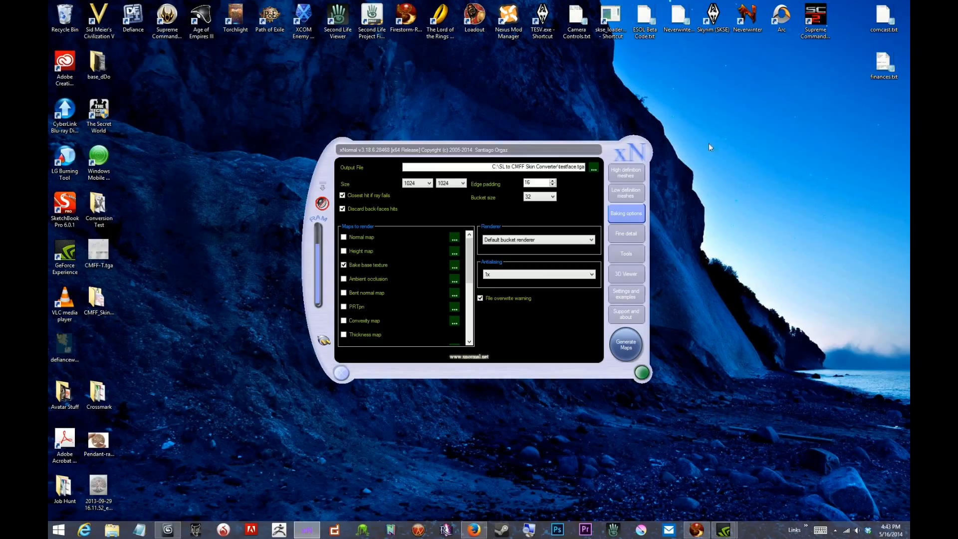
Hide the Cage Face2.obj low definition mesh, make Cage Body2.obj visible, and generate the body map.
left_click(626, 193)
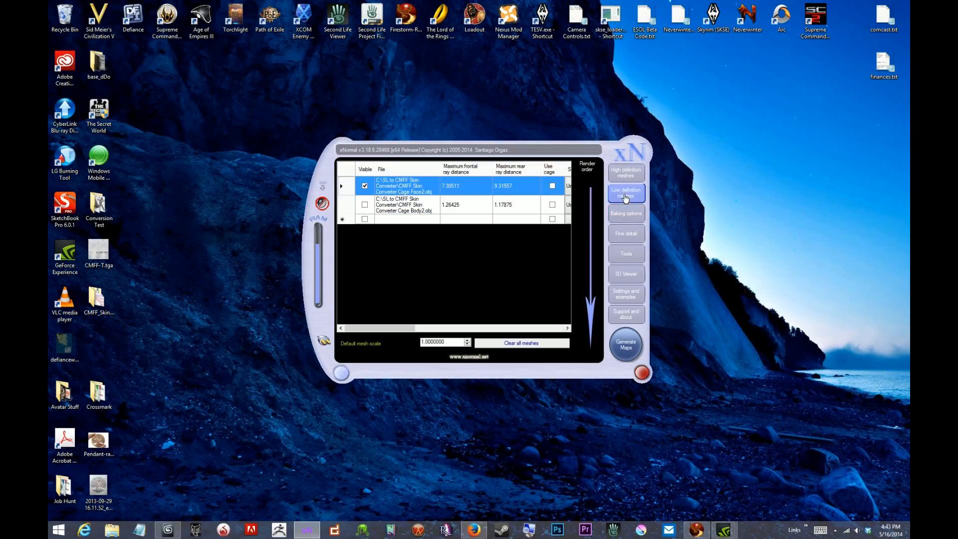
left_click(365, 187)
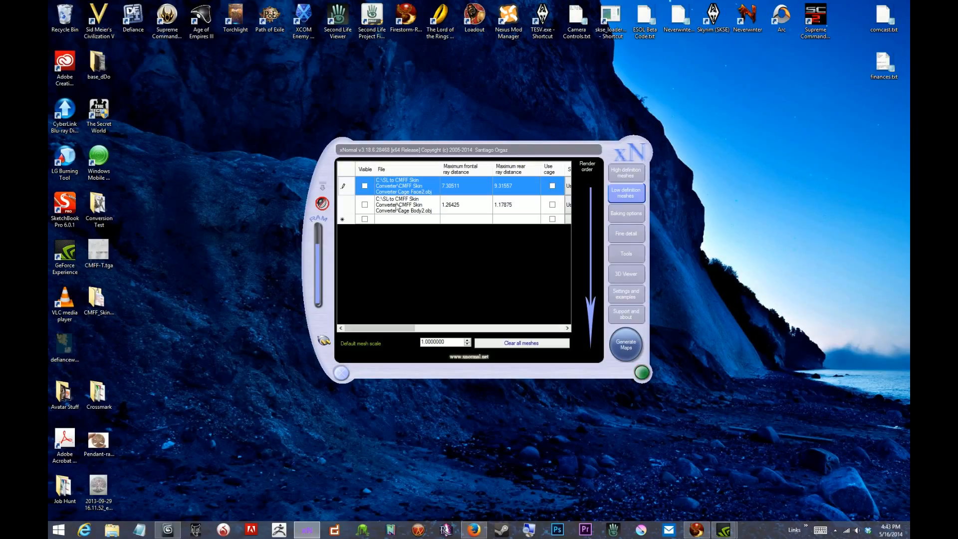
left_click(365, 205)
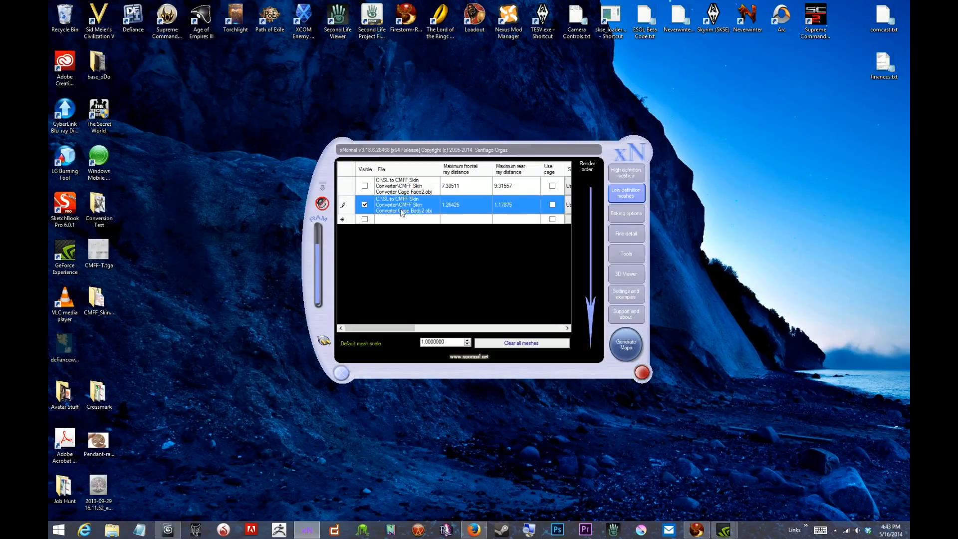
left_click(624, 349)
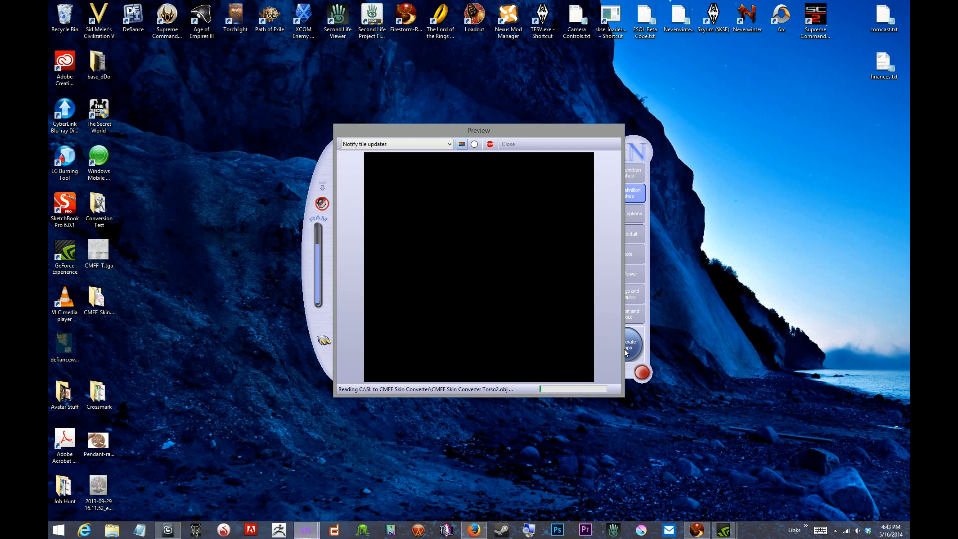
left_click(514, 296)
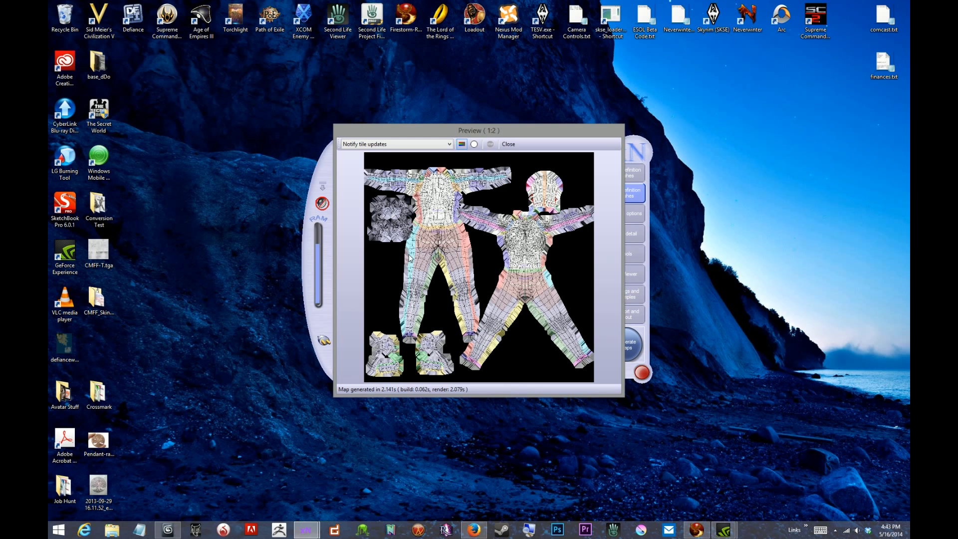
left_click(508, 144)
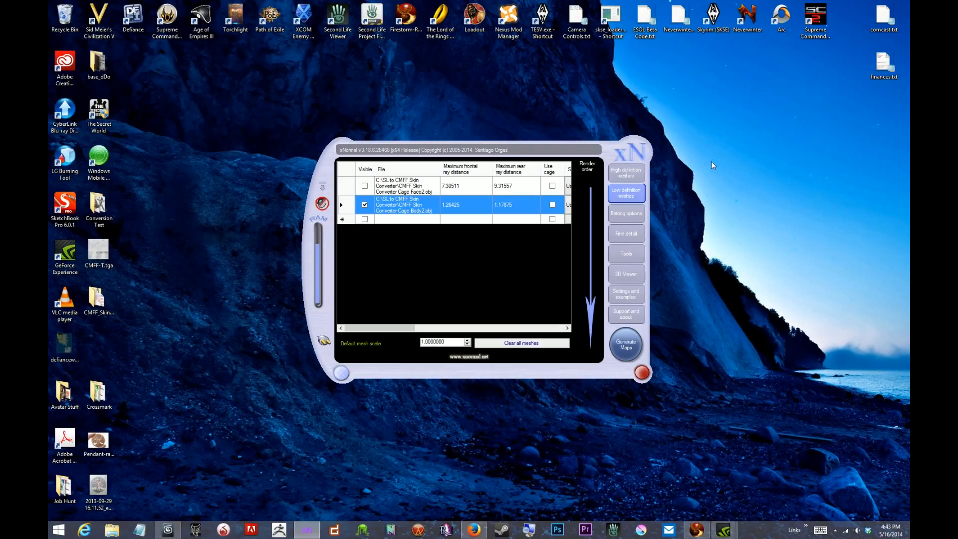
Set the Head2.obj mesh's base texture to CMFF Fantaskin Series - Silver Paint (F) - Head.tga from the desktop's Conversion Test folder.
left_click(626, 176)
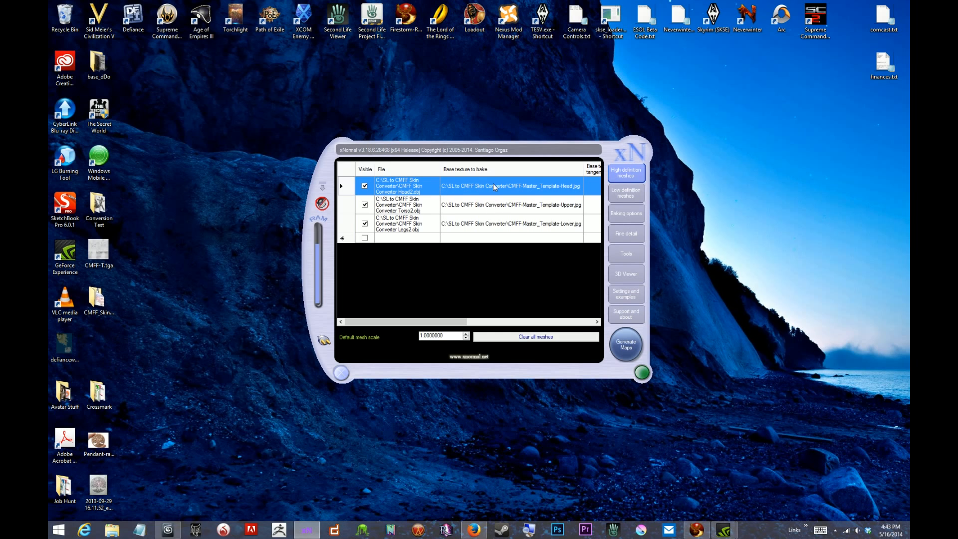
left_click(482, 219)
left_click(485, 185)
right_click(515, 186)
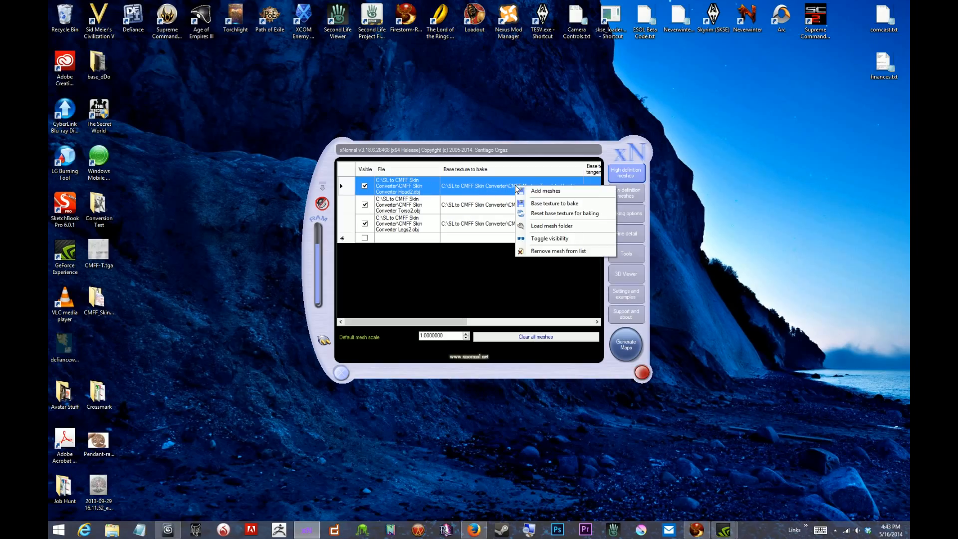
left_click(552, 203)
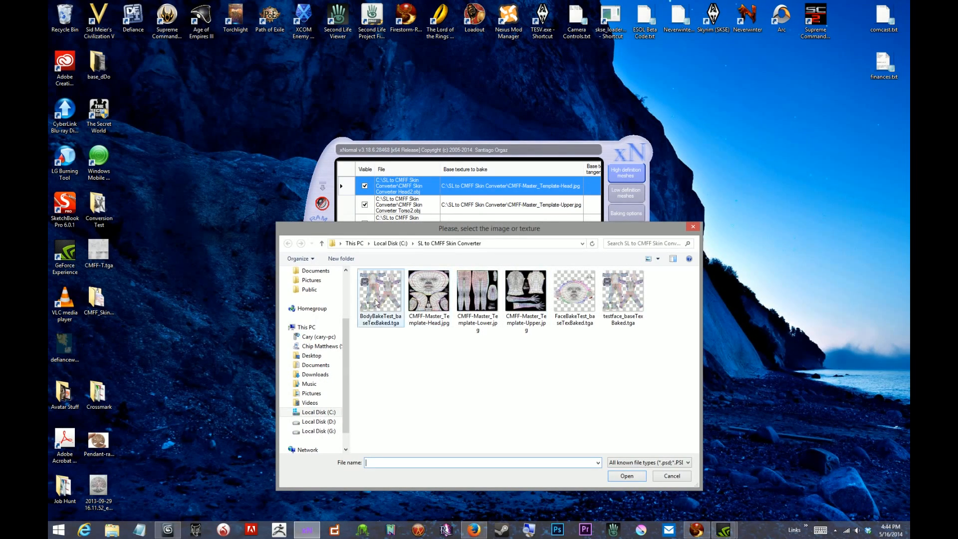
scroll(345, 369, "up", 3)
left_click(314, 294)
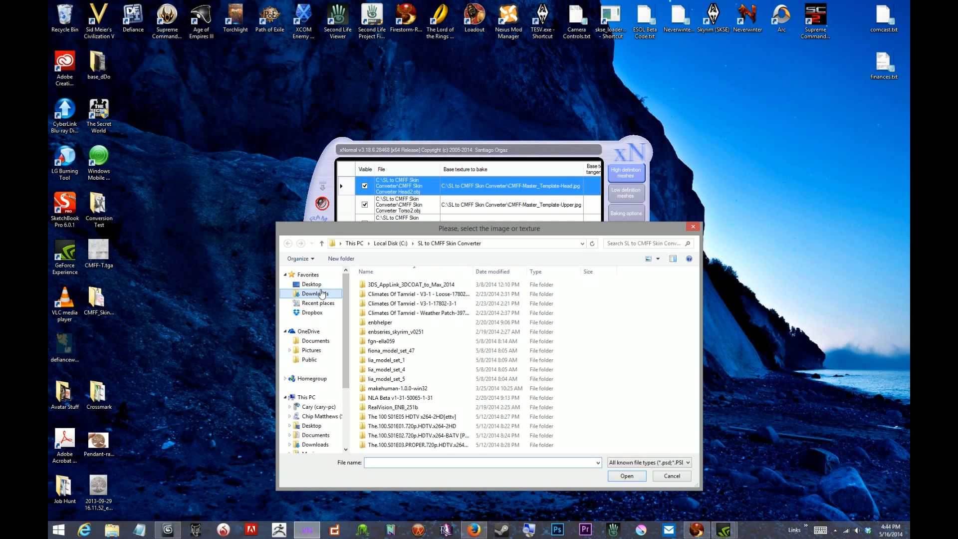
left_click(312, 284)
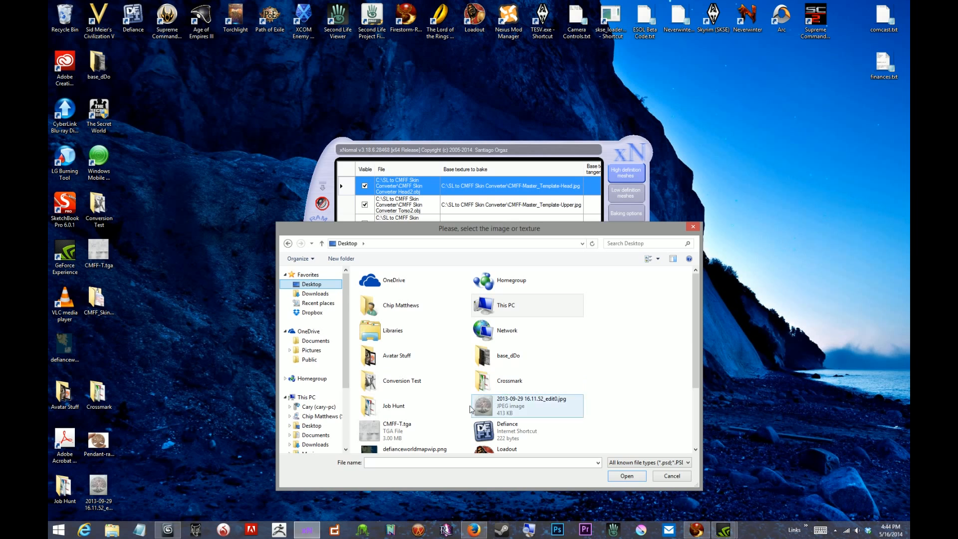
double_click(403, 384)
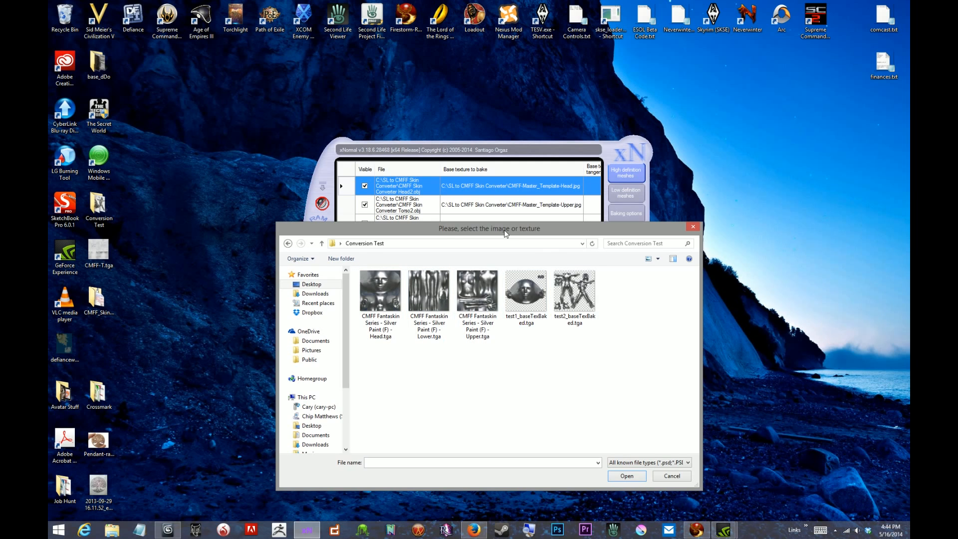
left_click_drag(500, 232, 476, 243)
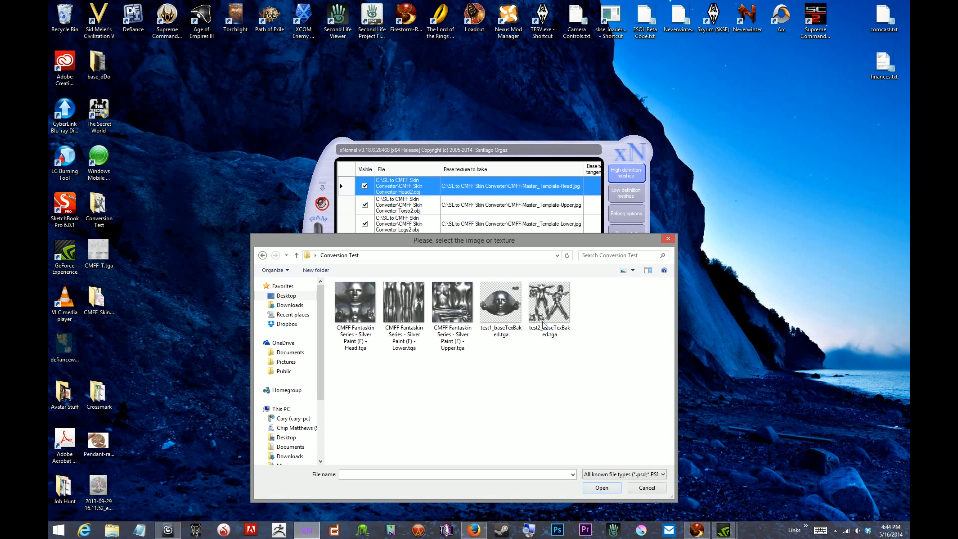
left_click(354, 310)
left_click(602, 488)
Set the Torso2.obj mesh's base texture to CMFF Fantaskin Series - Silver Paint (F) - Upper.tga.
left_click(474, 205)
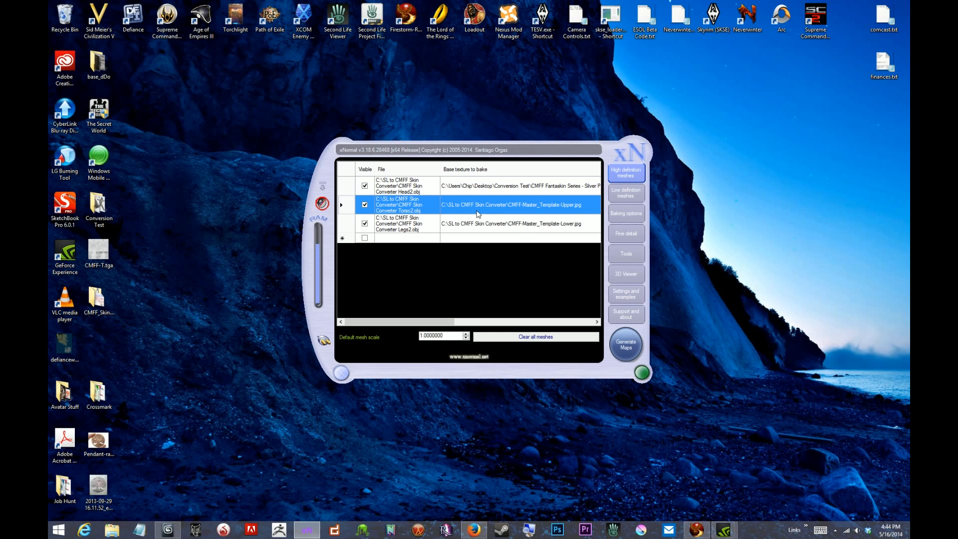
right_click(502, 206)
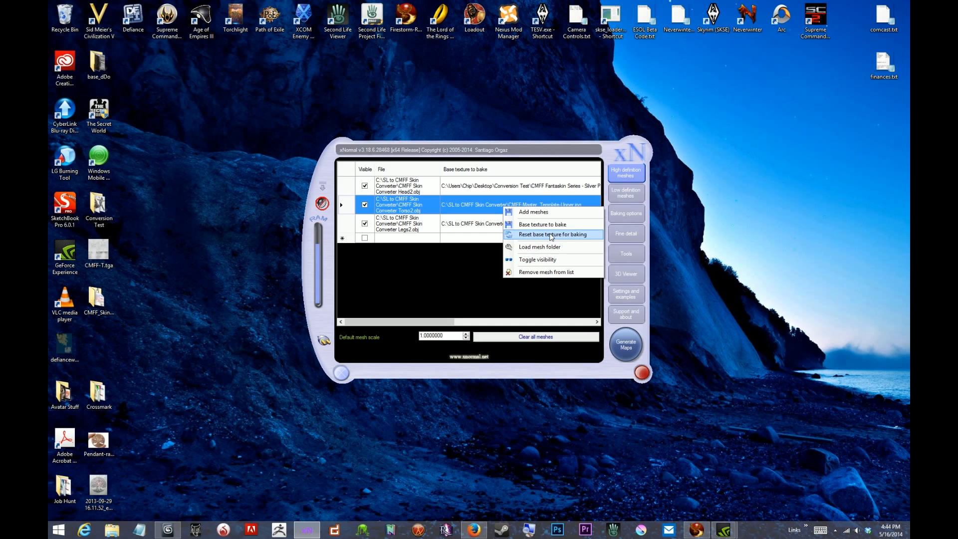
left_click(543, 224)
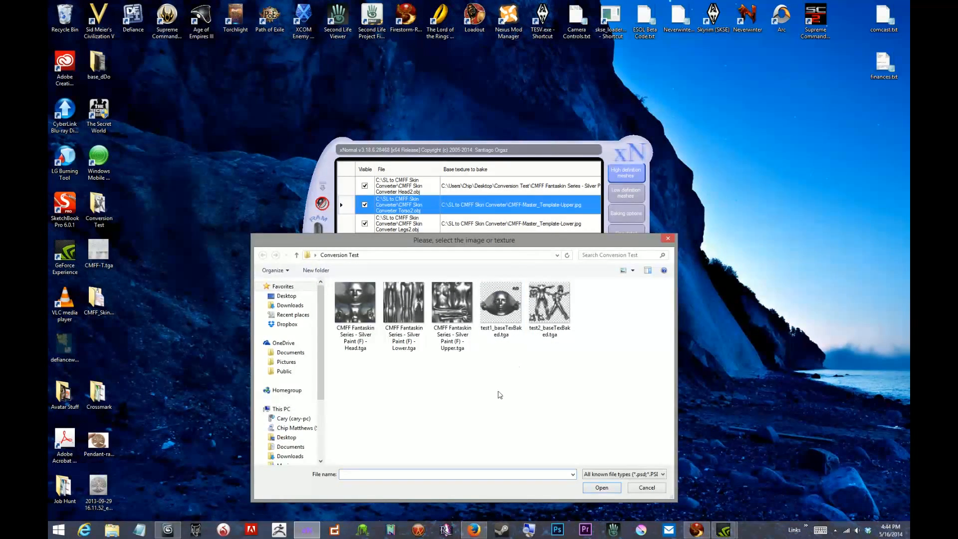
left_click(455, 303)
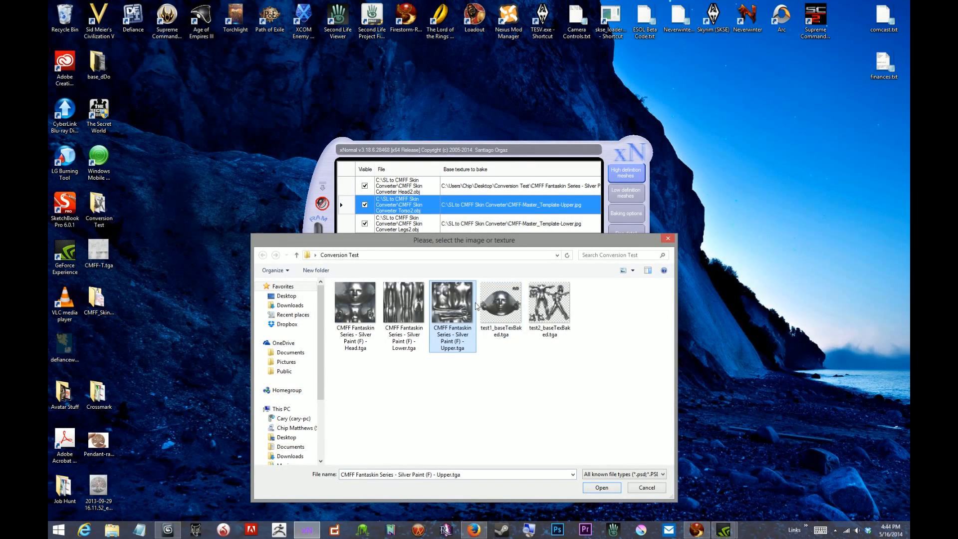
left_click(593, 488)
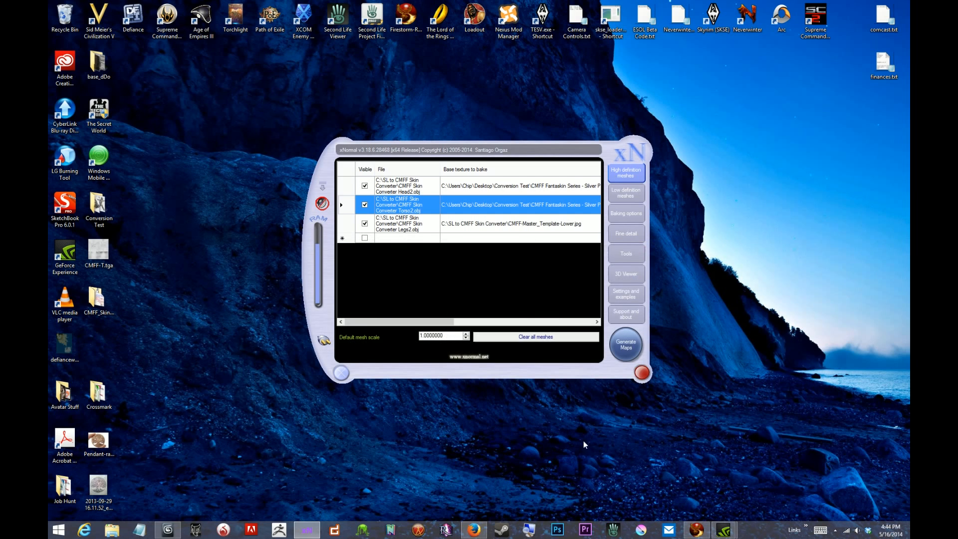
Set the Legs2.obj mesh's base texture to CMFF Fantaskin Series - Silver Paint (F) - Lower.tga.
left_click(496, 223)
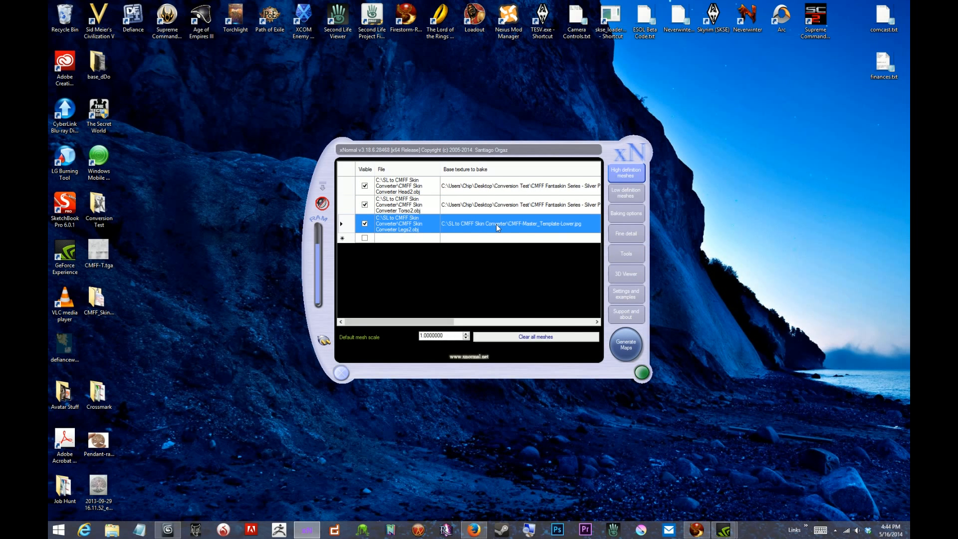
right_click(496, 223)
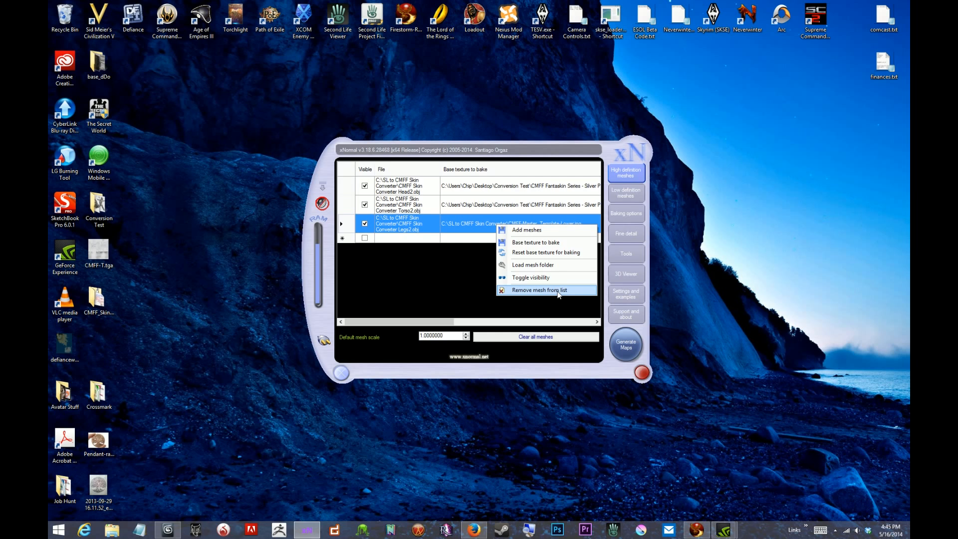
left_click(540, 243)
left_click(394, 302)
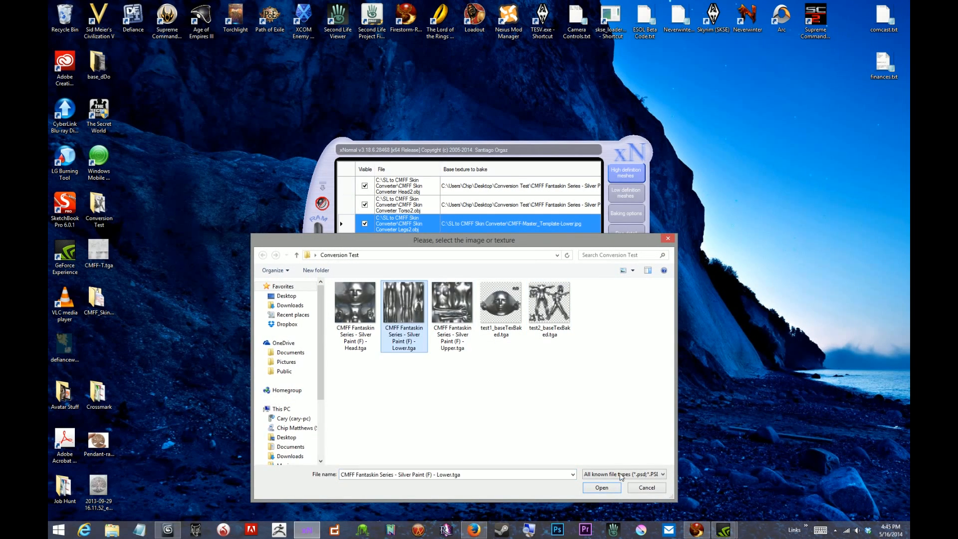
left_click(602, 488)
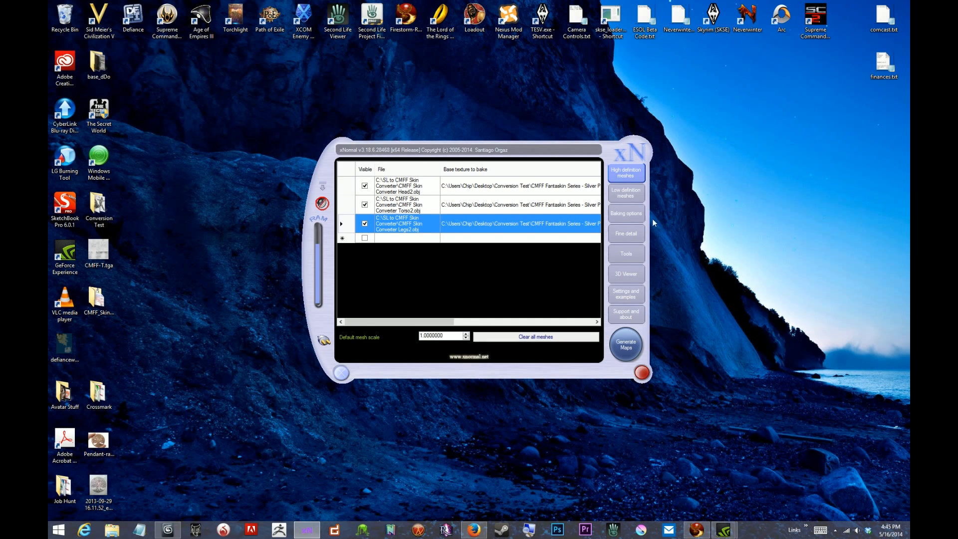
Set the baking output file to silverpaint-face in TGA format in the desktop's Conversion Test folder.
left_click(626, 194)
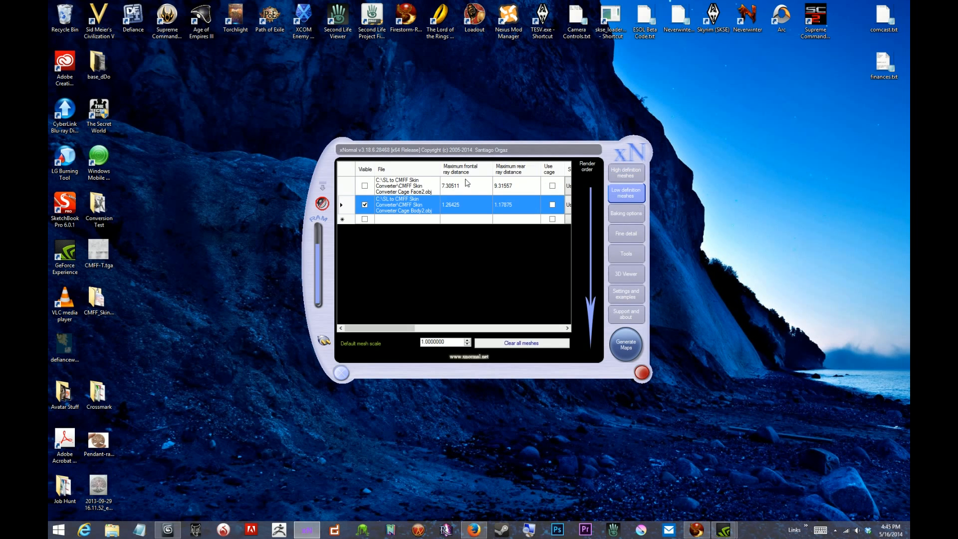
left_click(627, 215)
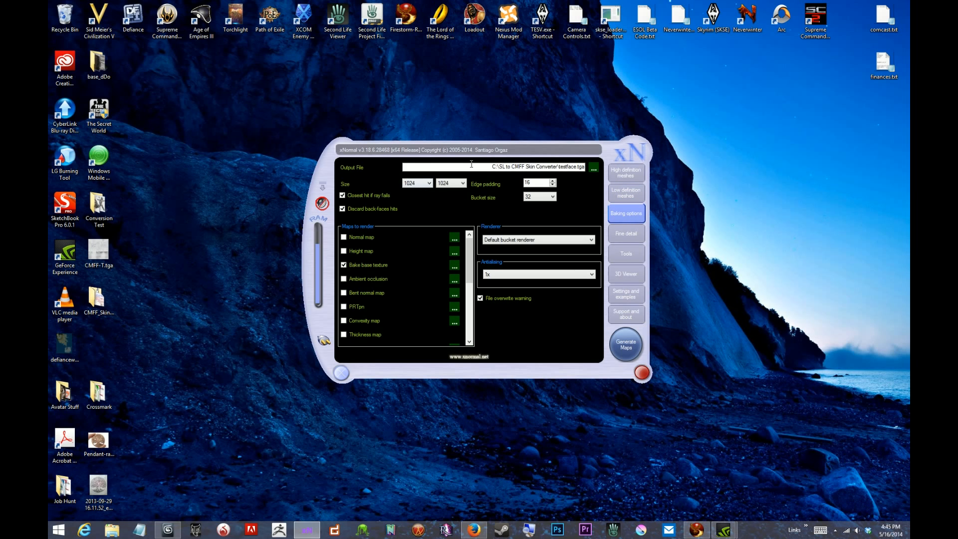
left_click(594, 170)
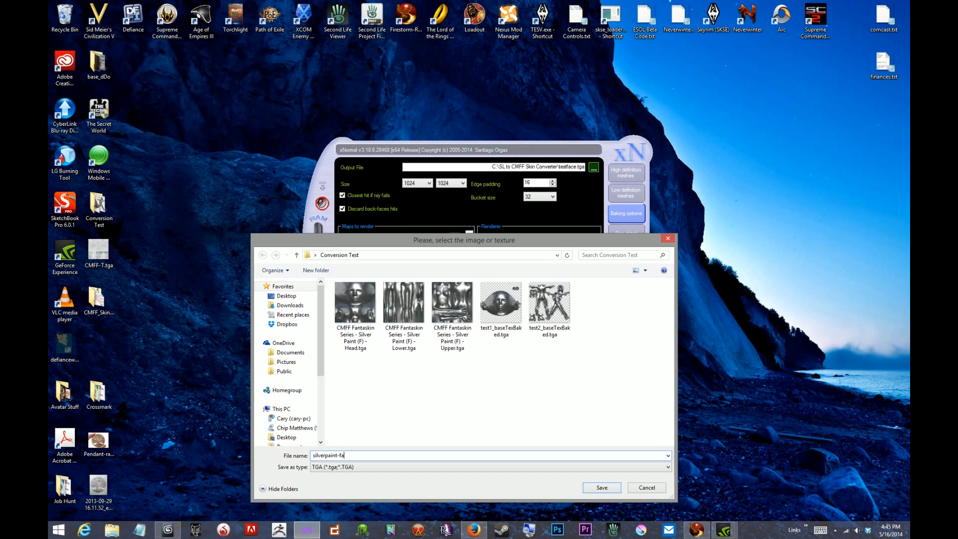
left_click(613, 488)
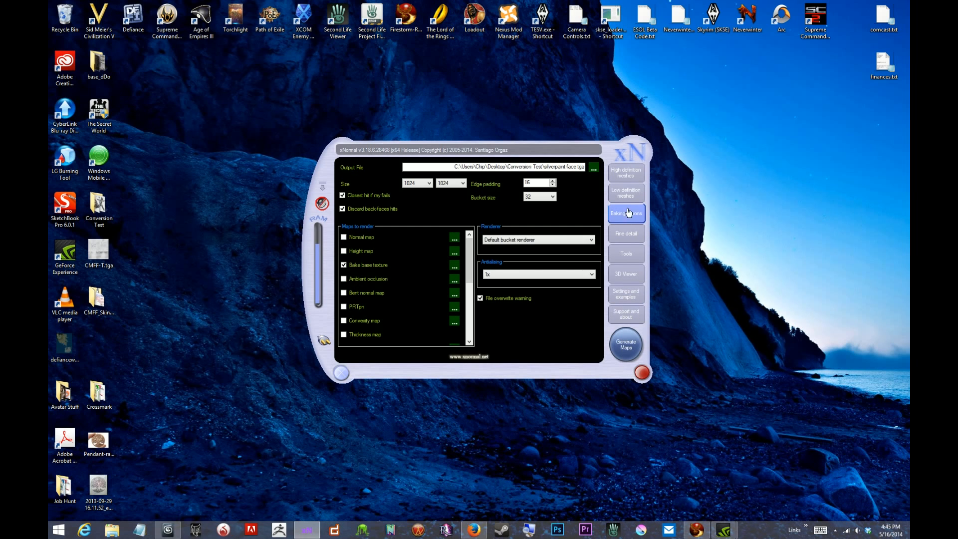
Make the Cage Face2.obj low definition mesh visible, hide Cage Body2.obj, and generate the face map.
left_click(625, 194)
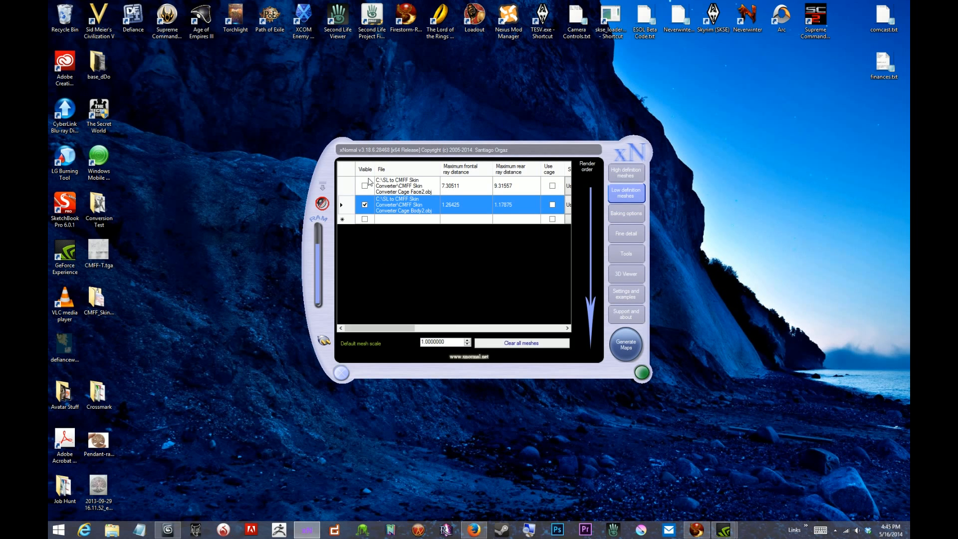
left_click(365, 187)
left_click(364, 204)
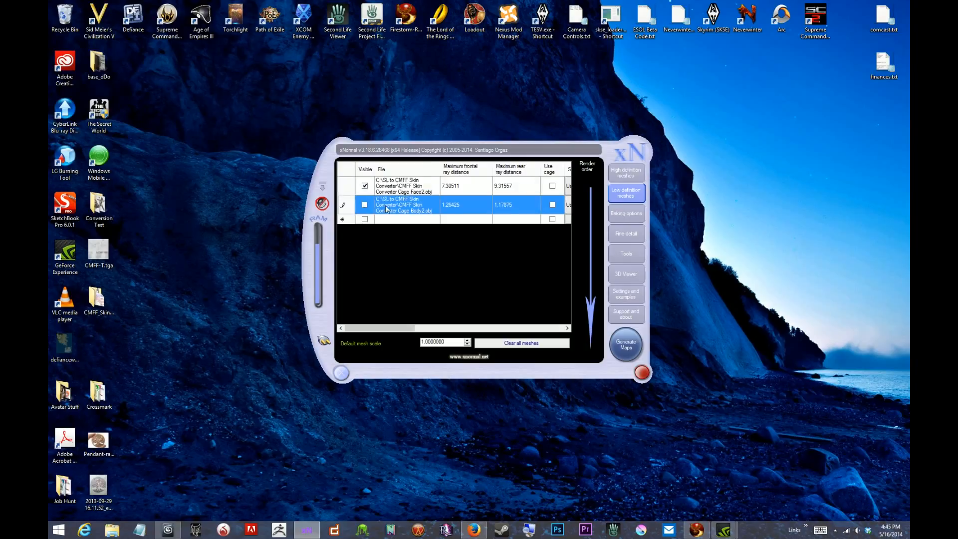
left_click(399, 188)
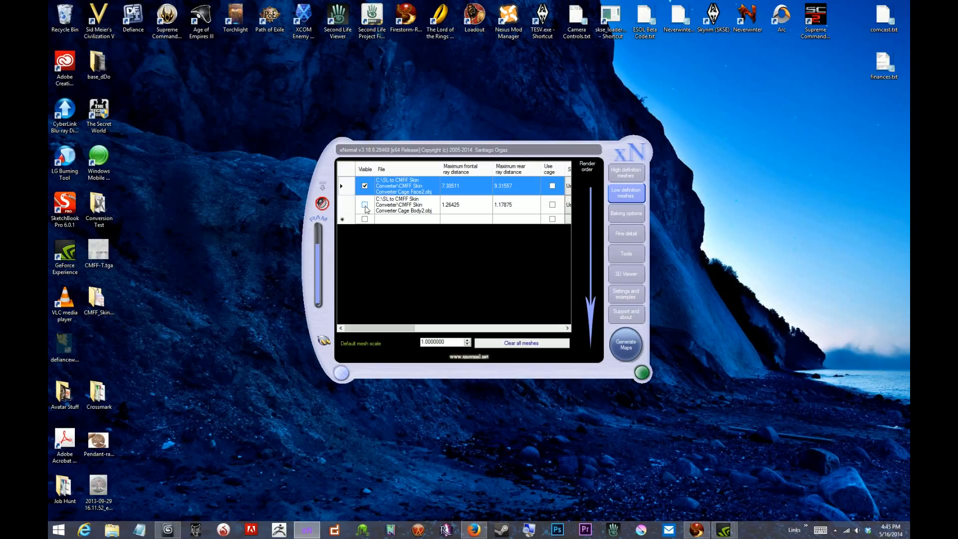
left_click(626, 352)
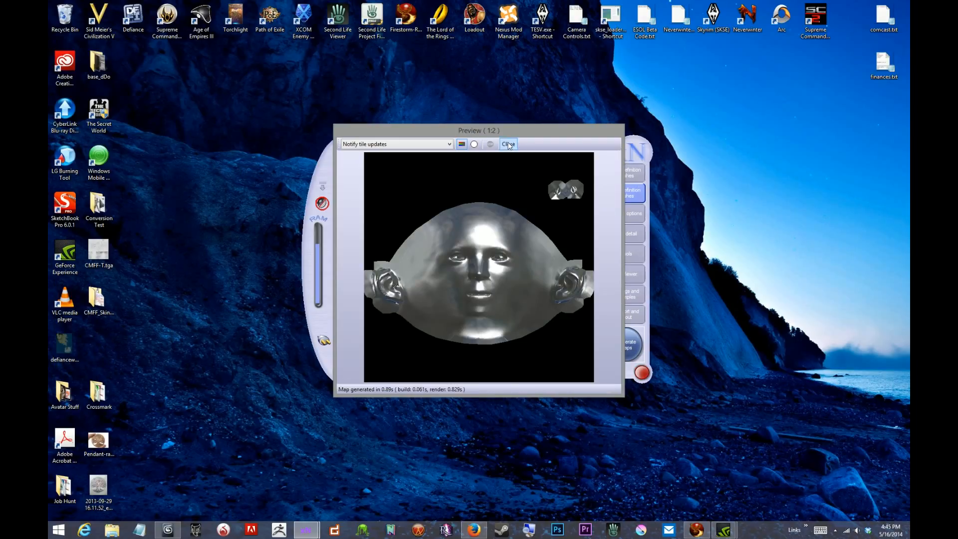
left_click(507, 144)
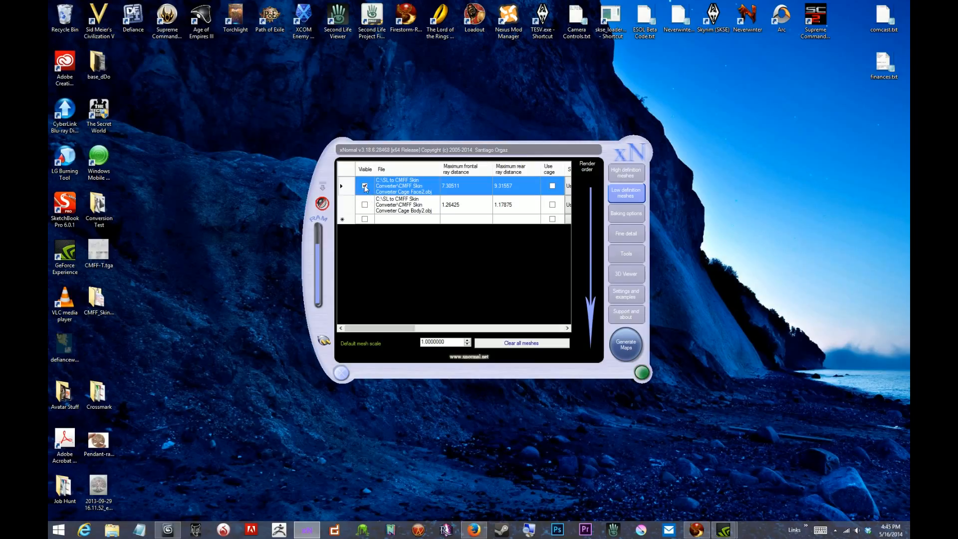
Switch the visible low definition mesh to Cage Body2.obj and generate its map to a silverpaint-body TGA file in the Conversion Test folder.
left_click(364, 205)
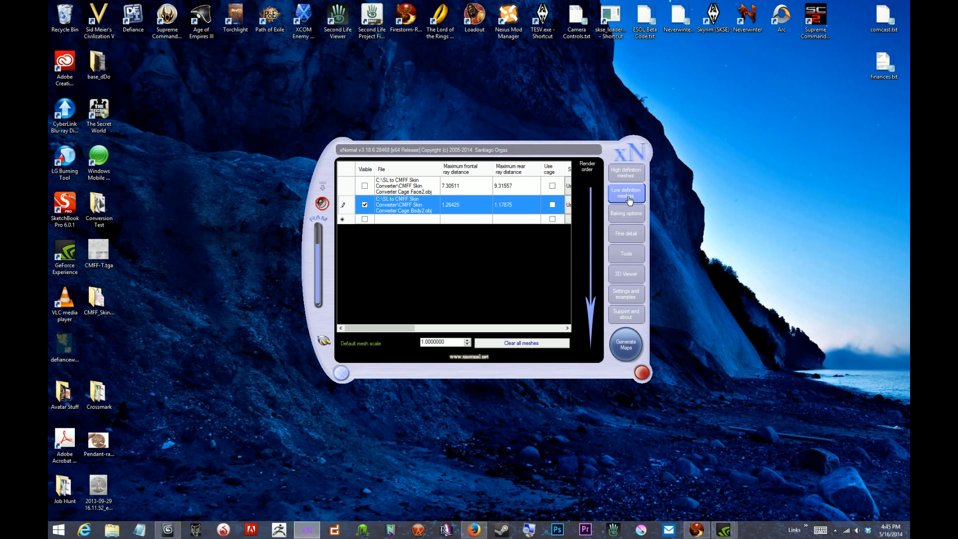
left_click(620, 215)
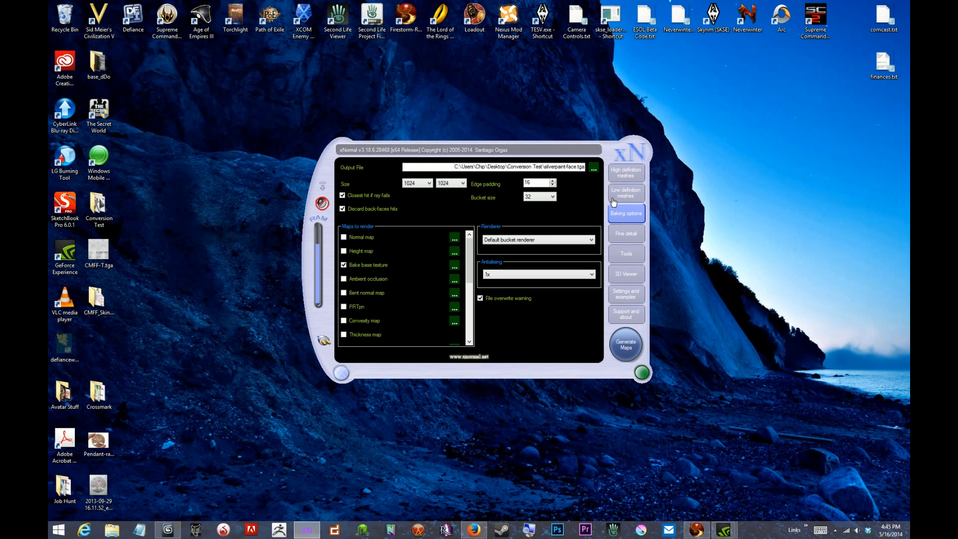
left_click(594, 167)
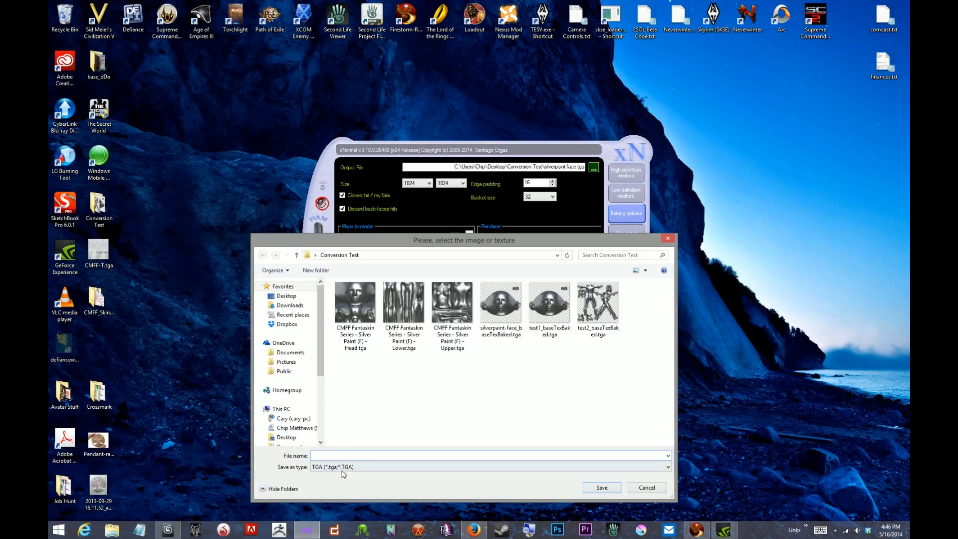
type("silve")
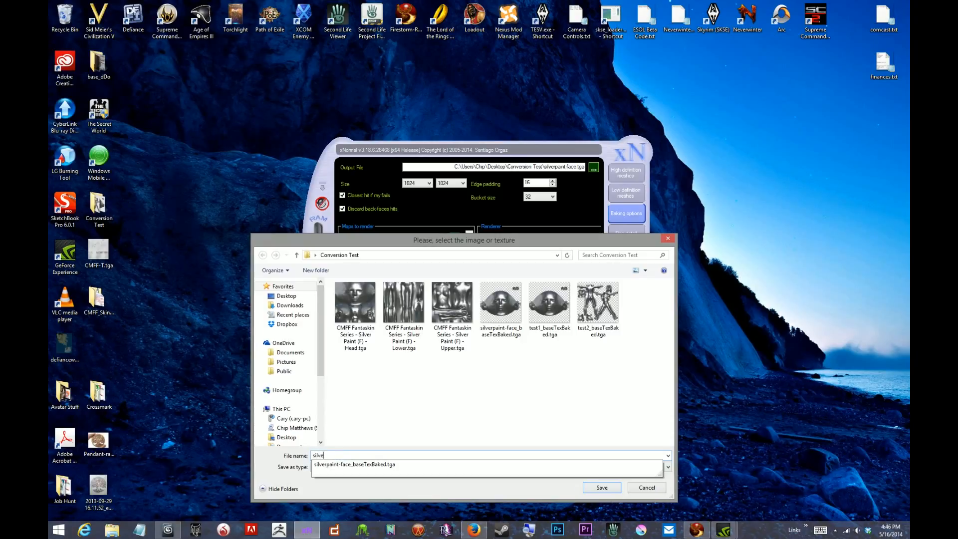
type("rpaint-body")
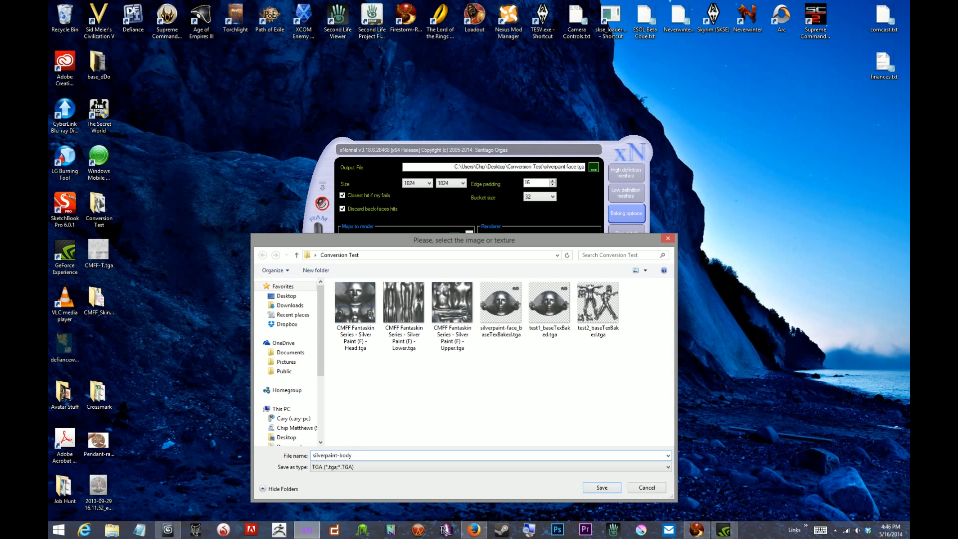
left_click(605, 490)
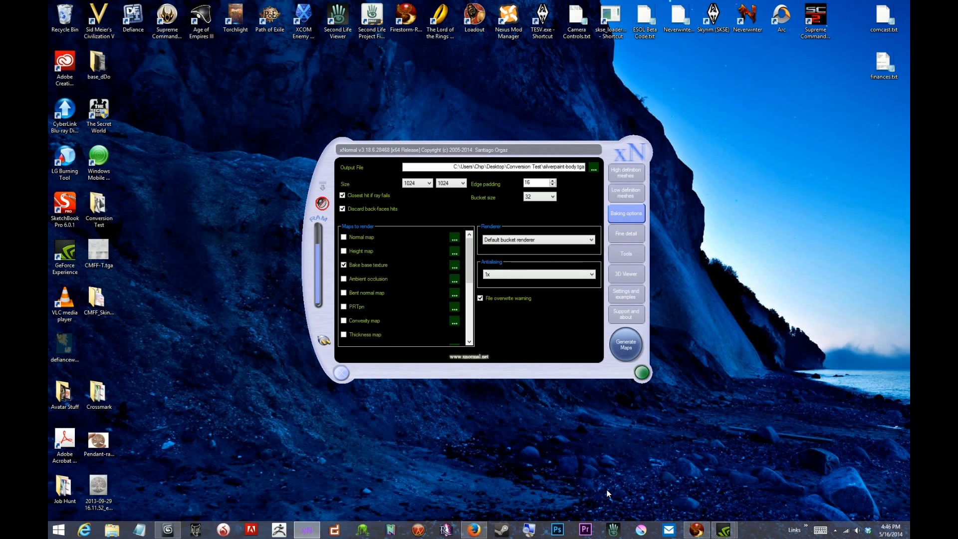
left_click(633, 346)
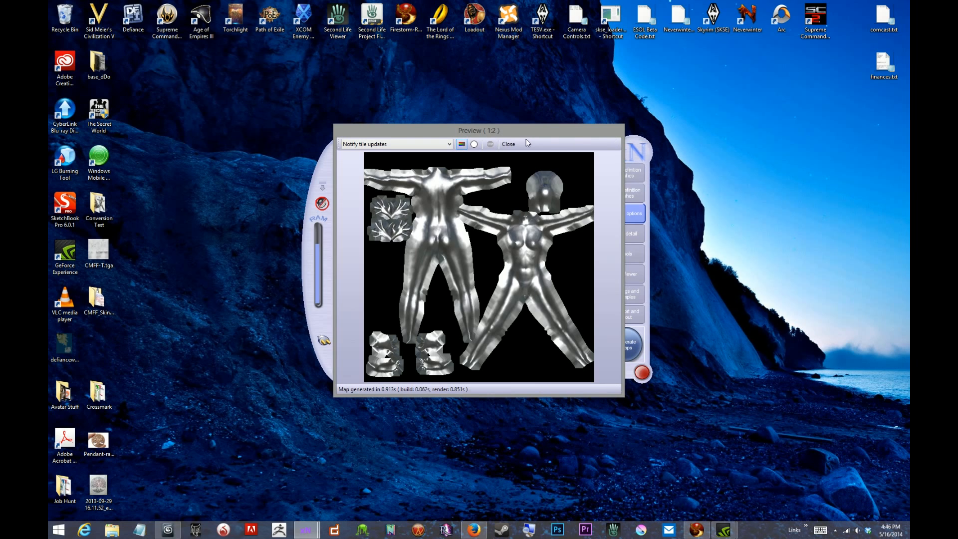
left_click(508, 144)
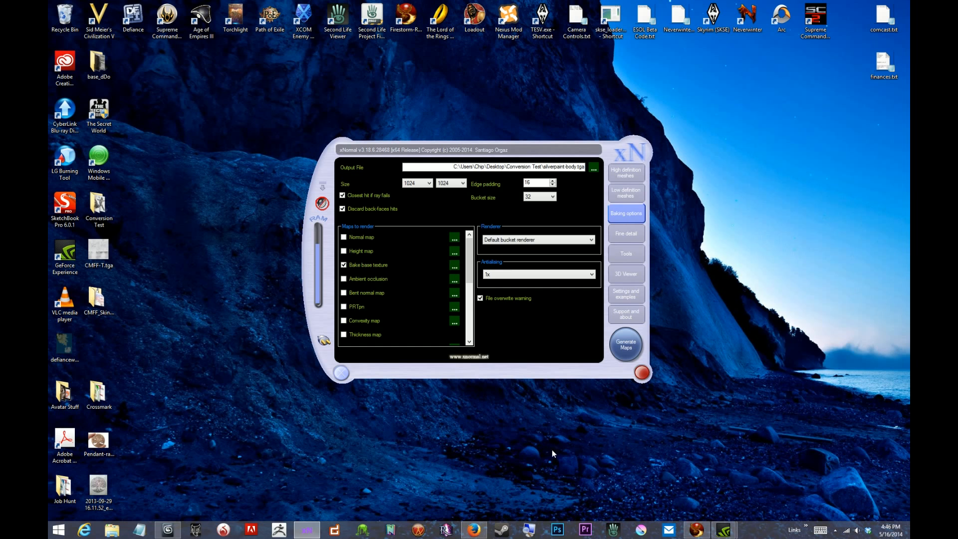
Switch to Firestorm, open the avatar's mesh body for editing, and select its torso face with Select Face.
left_click(693, 536)
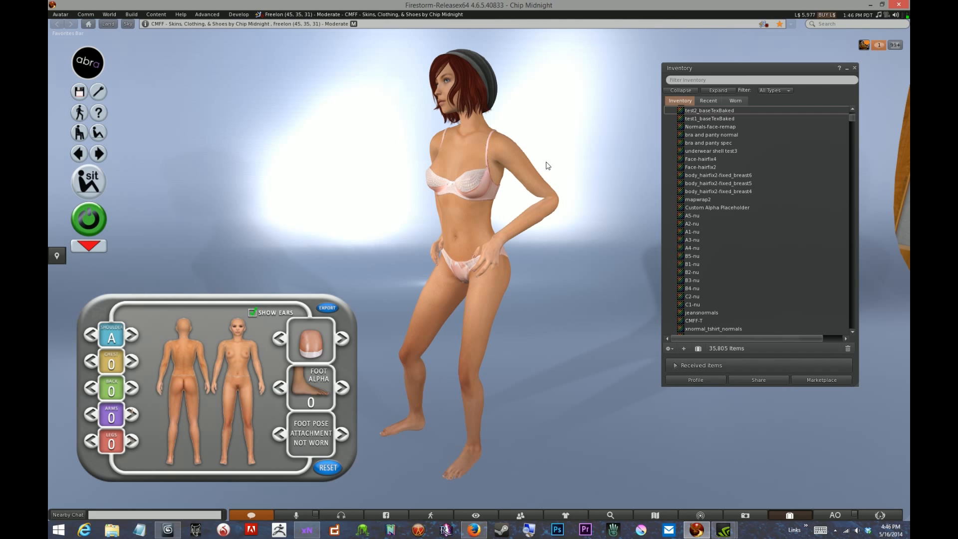
scroll(795, 155, "up", 3)
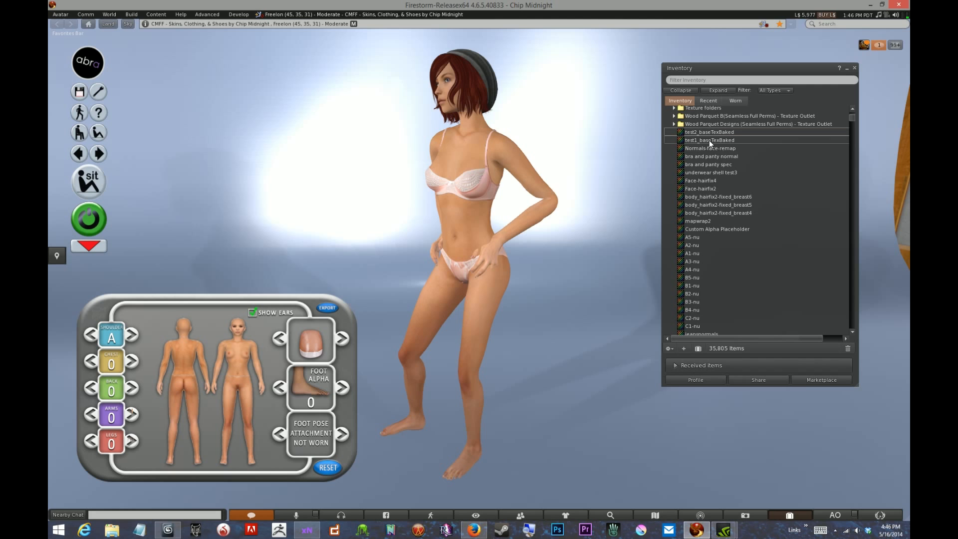
key("Escape")
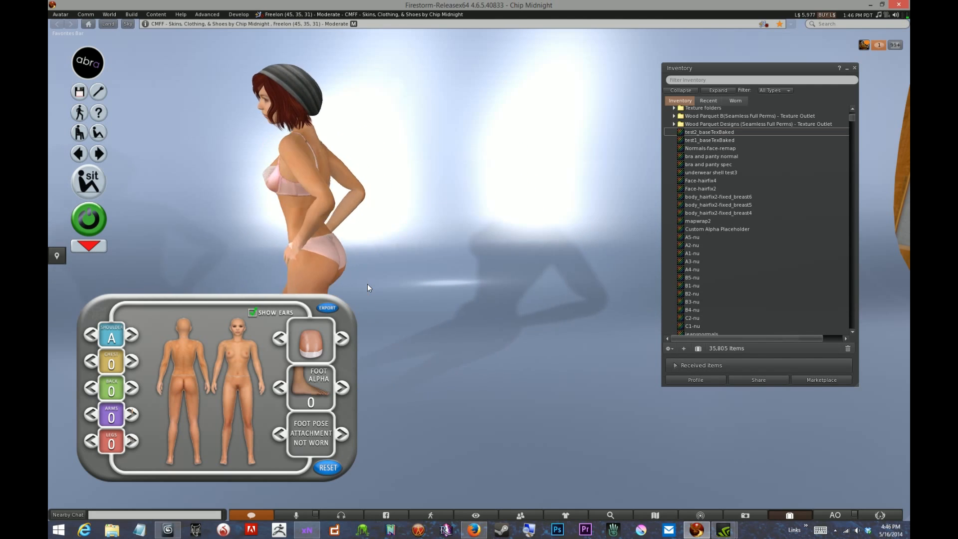
left_click(414, 301)
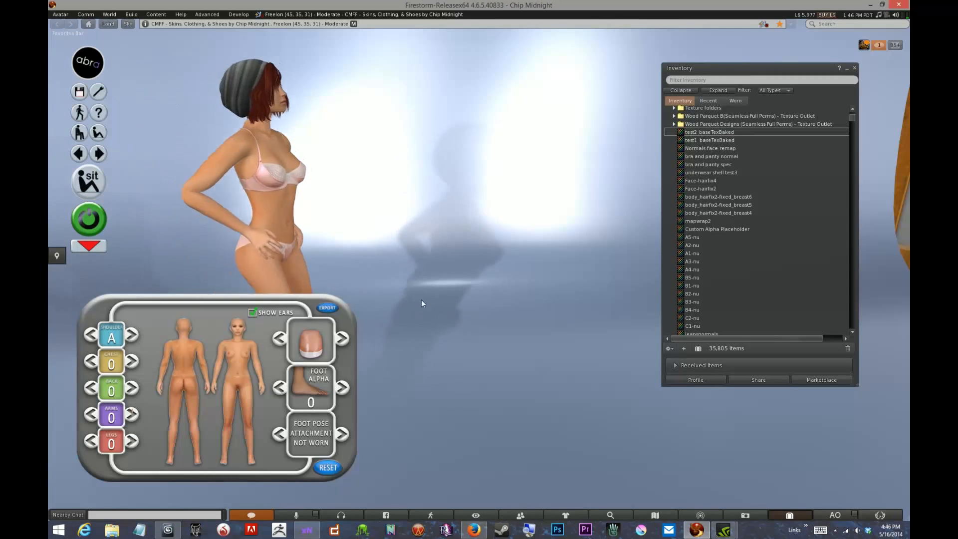
right_click(405, 215)
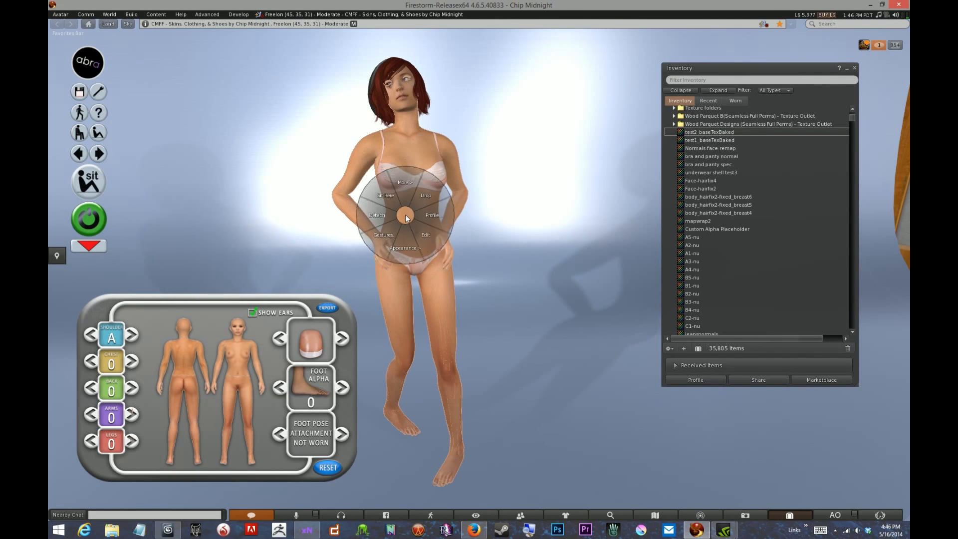
left_click(420, 232)
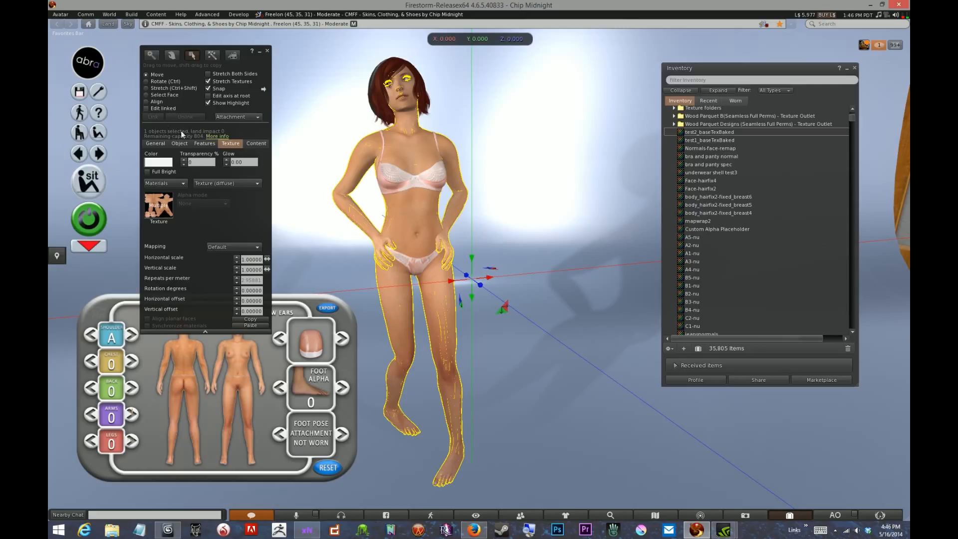
left_click(166, 95)
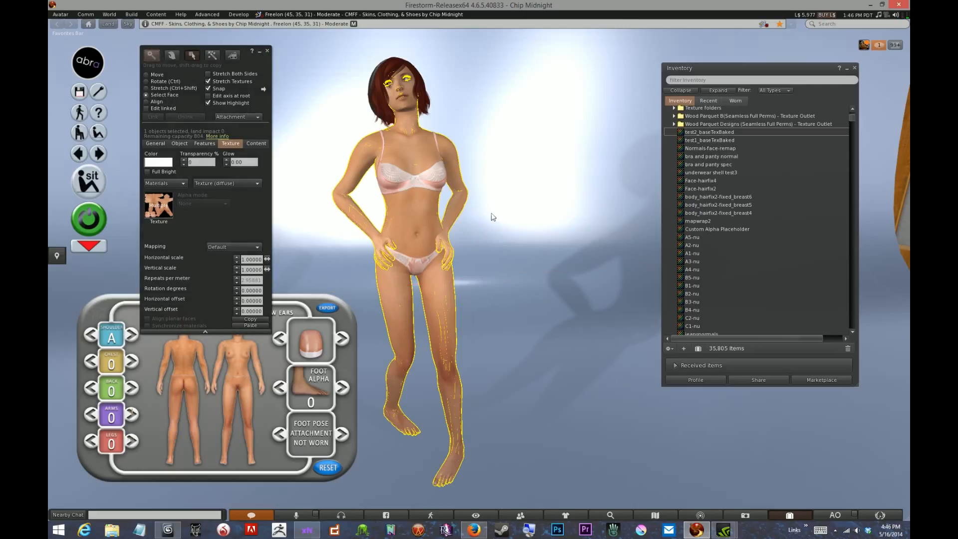
left_click(413, 223)
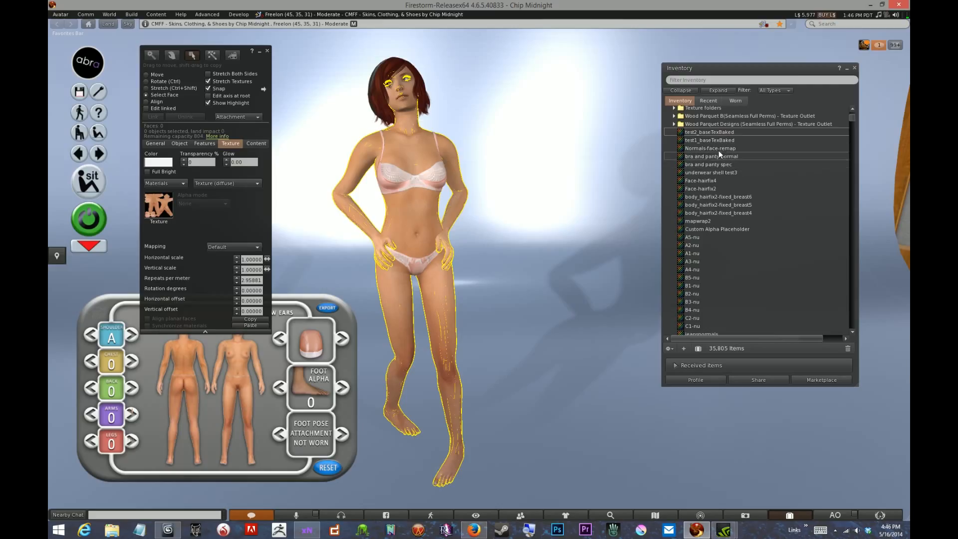
Preview the test1_baseTexBaked texture from the inventory, and apply test2_baseTexBaked as the torso's diffuse texture.
double_click(708, 139)
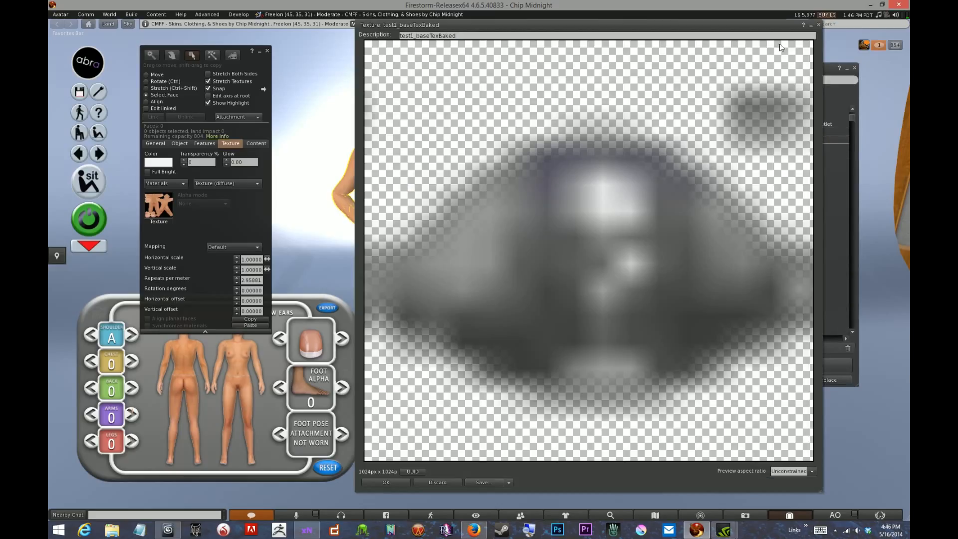
left_click(818, 25)
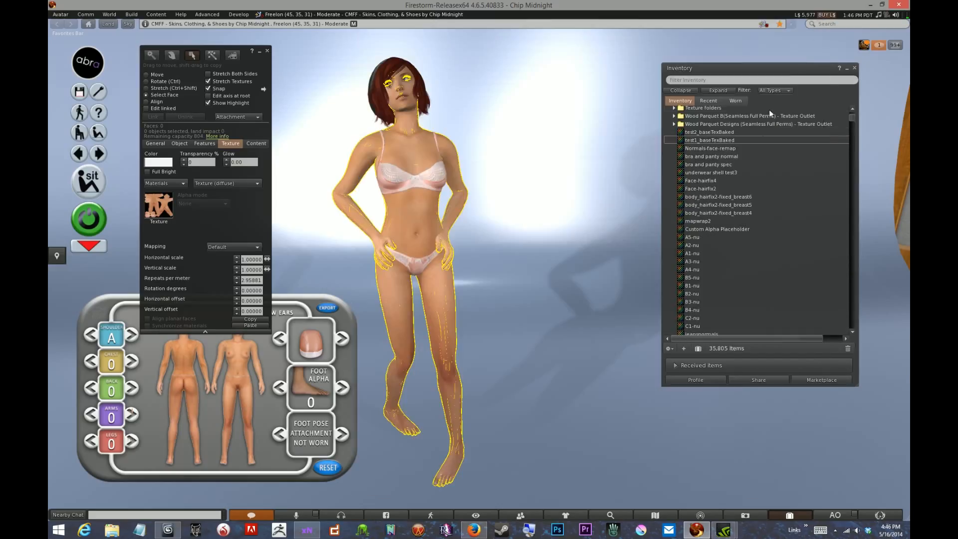
left_click(711, 132)
left_click_drag(710, 132, 161, 206)
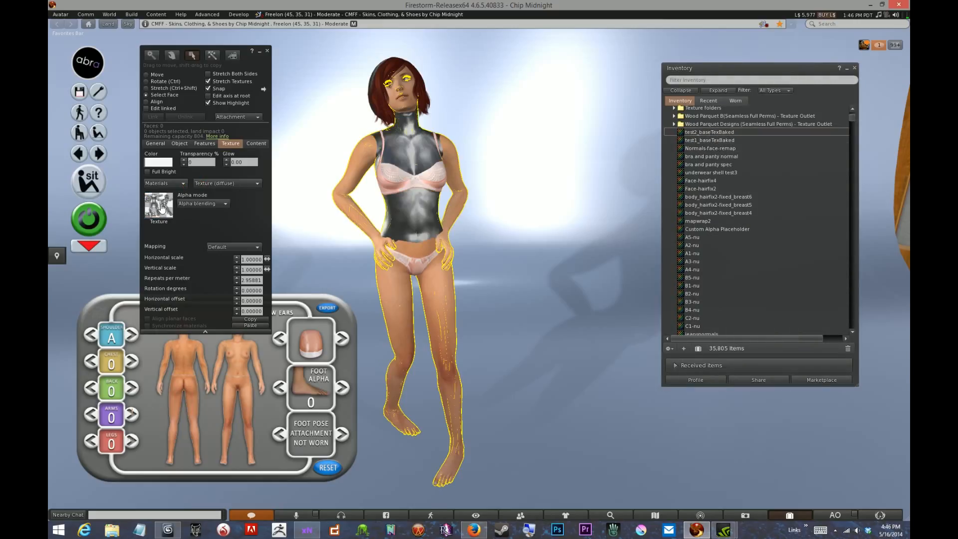
Apply the test2_baseTexBaked texture to the mesh body's arms, legs and feet as their diffuse texture.
left_click(355, 175)
left_click_drag(718, 132, 160, 211)
left_click(459, 301)
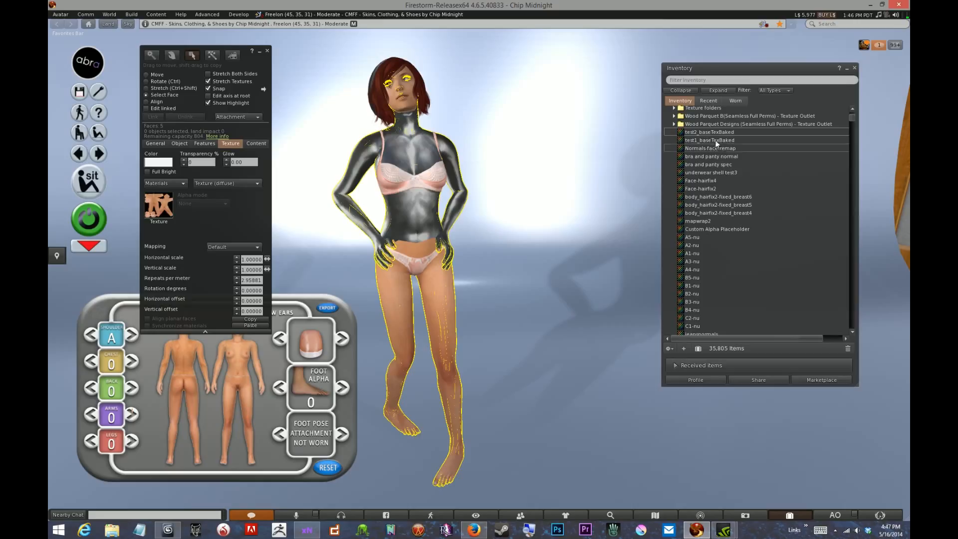
left_click_drag(713, 133, 232, 197)
left_click_drag(164, 217, 160, 216)
left_click(454, 464)
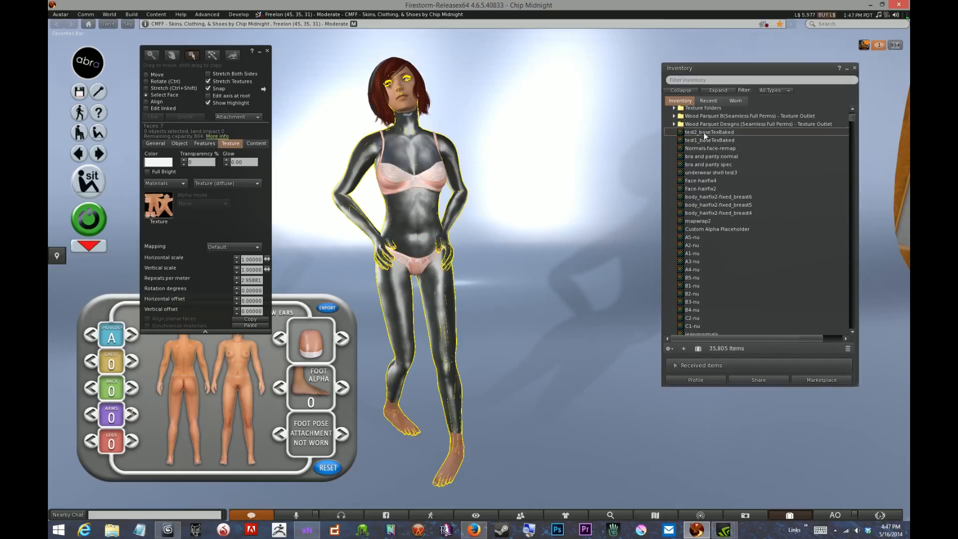
left_click_drag(700, 134, 162, 214)
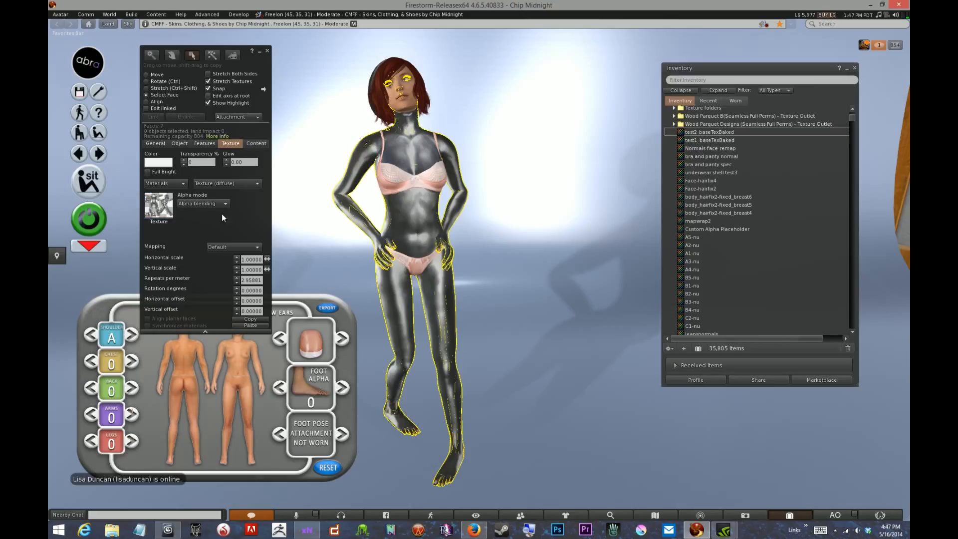
Apply the test1_baseTexBaked texture to the mesh head's face as its diffuse texture and leave build mode.
left_click(406, 106)
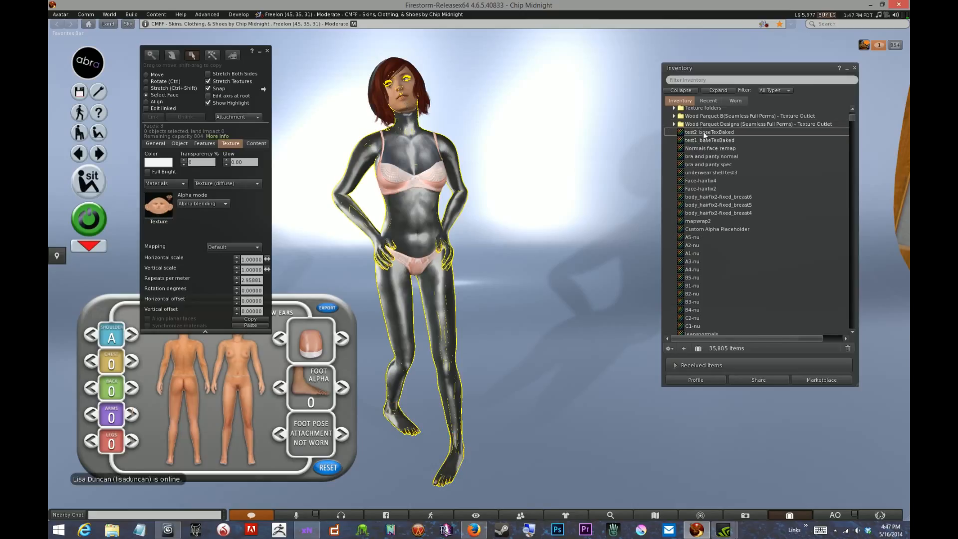
left_click_drag(706, 143, 161, 205)
key("ctrl+b")
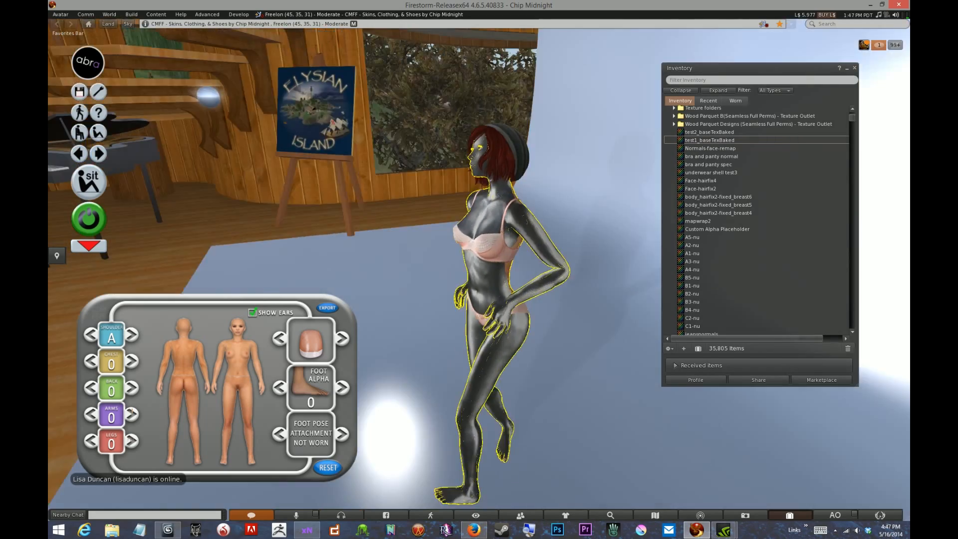
Reopen the mesh body's face editing, apply test2_baseTexBaked as the back's diffuse texture, and close the editor.
key("ctrl+b")
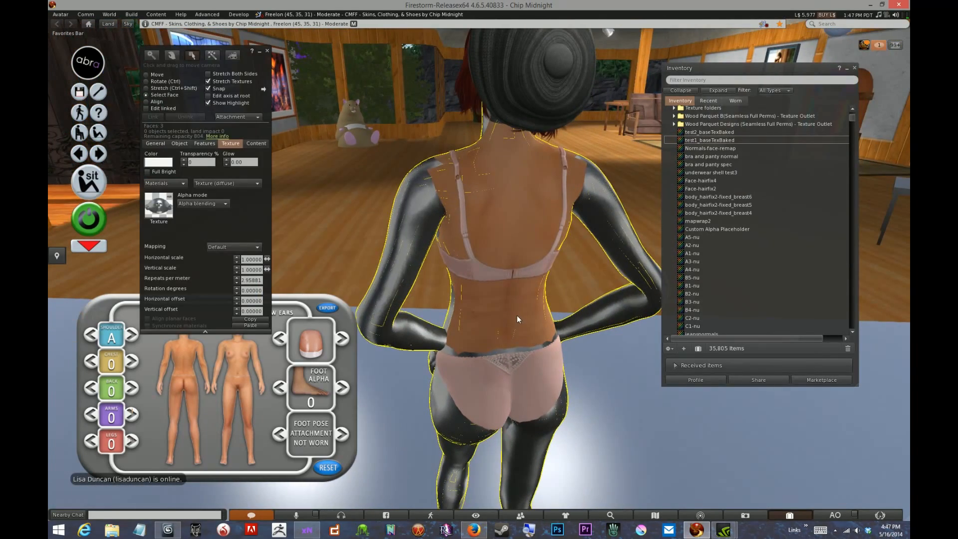
left_click_drag(708, 133, 269, 220)
left_click_drag(164, 212, 162, 213)
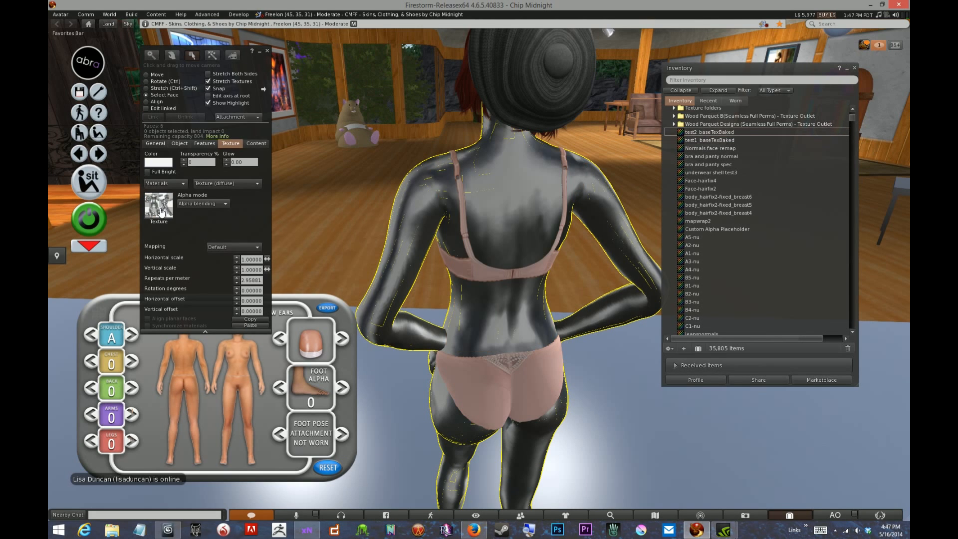
left_click(267, 51)
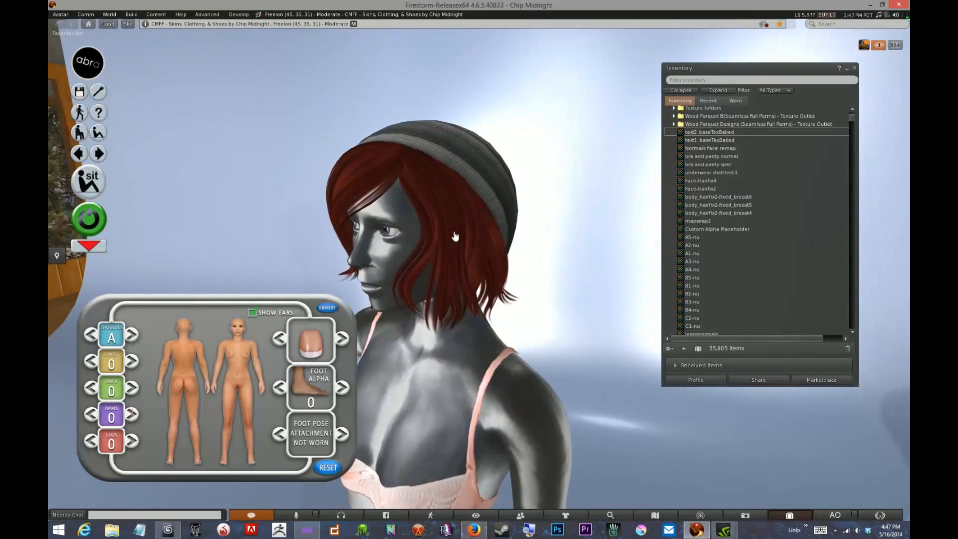
Detach the avatar's red hair with the knitted hat to expose the whole head and ears.
right_click(453, 230)
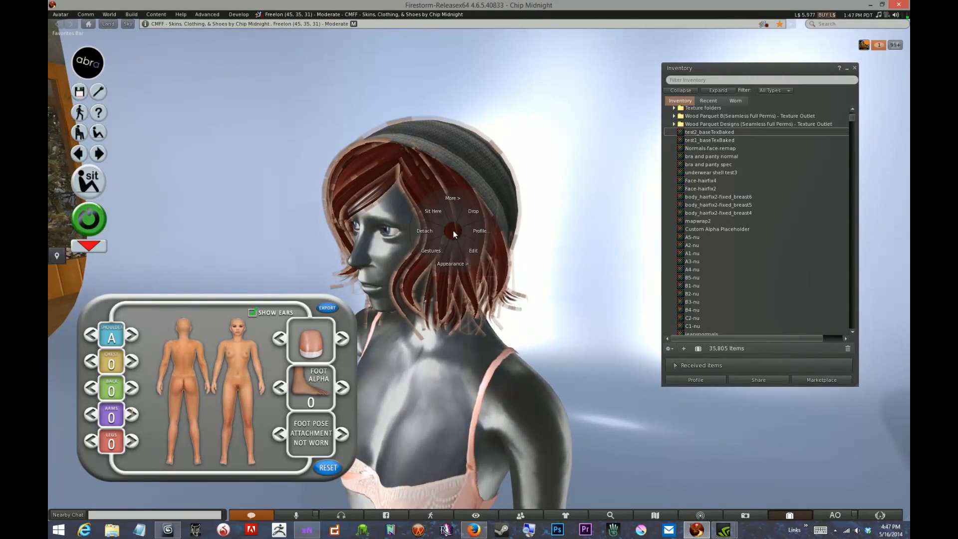
left_click(427, 232)
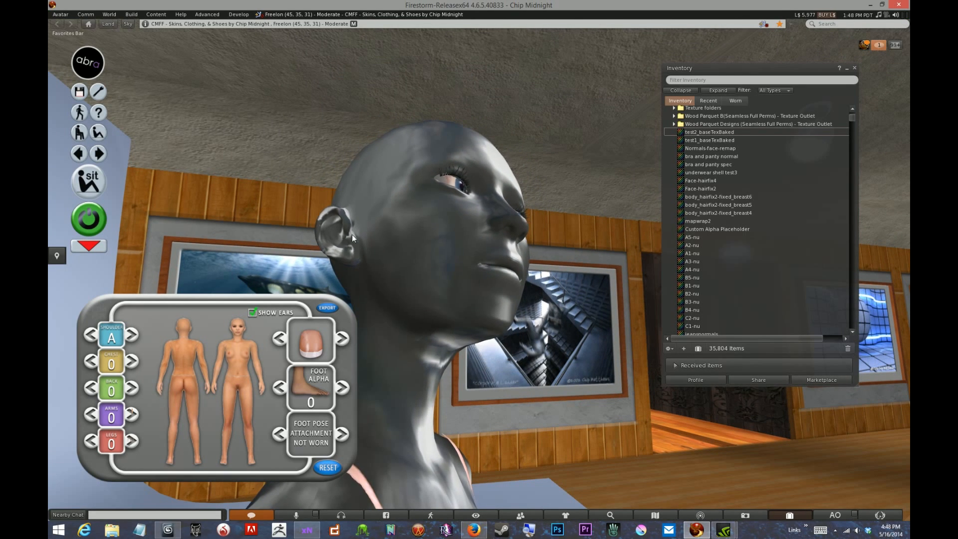
left_click_drag(423, 371, 429, 439, "ctrl+alt")
key("Escape")
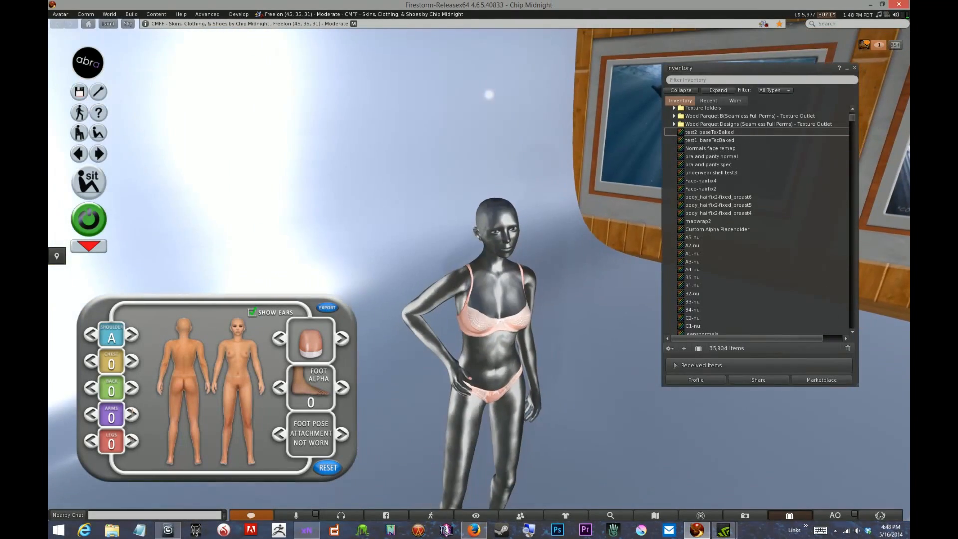
Examine the baked silver skin on the avatar's feet and toes, legs, torso and head from several angles.
left_click(495, 499, "ctrl+alt")
left_click(436, 339, "ctrl+alt")
left_click_drag(451, 318, 540, 334, "alt")
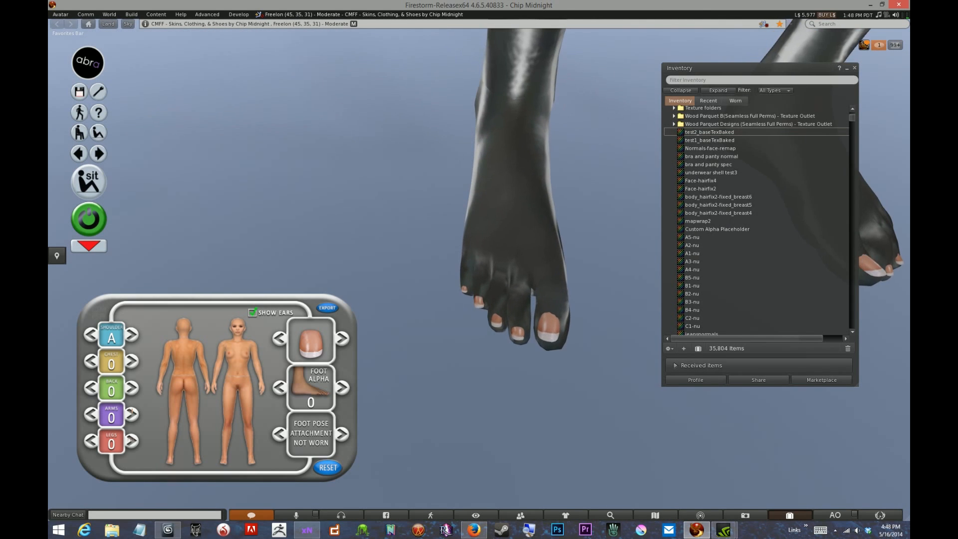
left_click_drag(479, 280, 310, 285, "alt")
left_click_drag(370, 282, 551, 273, "alt")
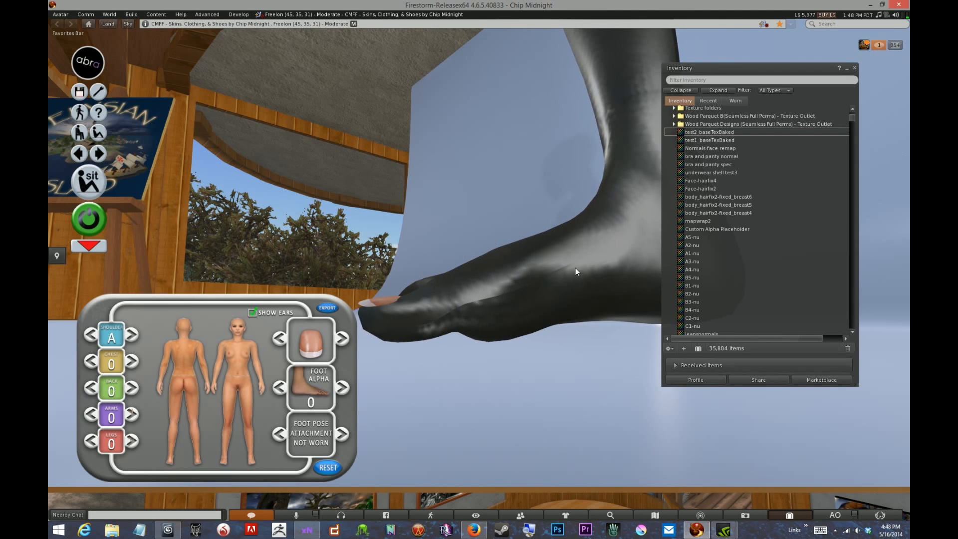
left_click_drag(567, 256, 537, 296, "alt")
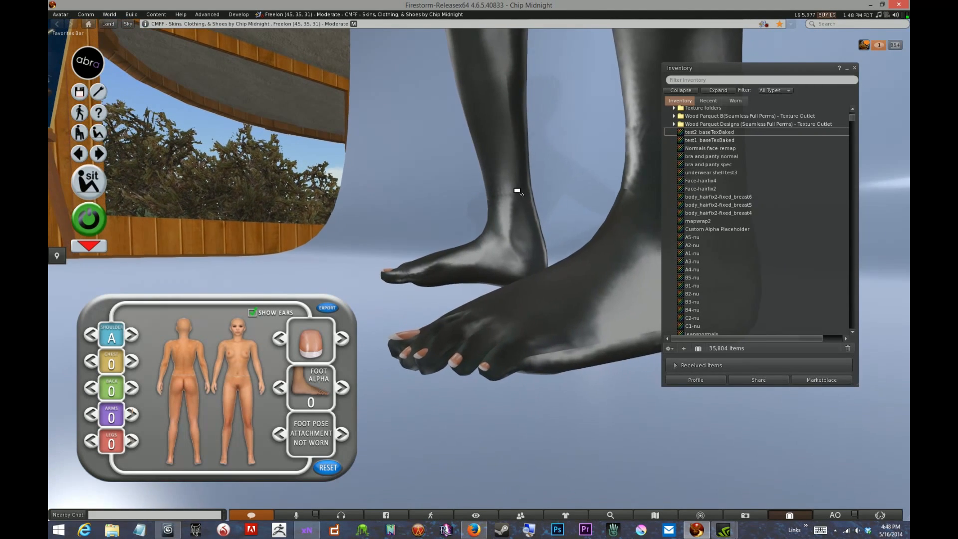
left_click_drag(508, 357, 501, 404, "alt")
left_click_drag(462, 57, 501, 60, "alt")
left_click_drag(492, 122, 539, 195, "alt")
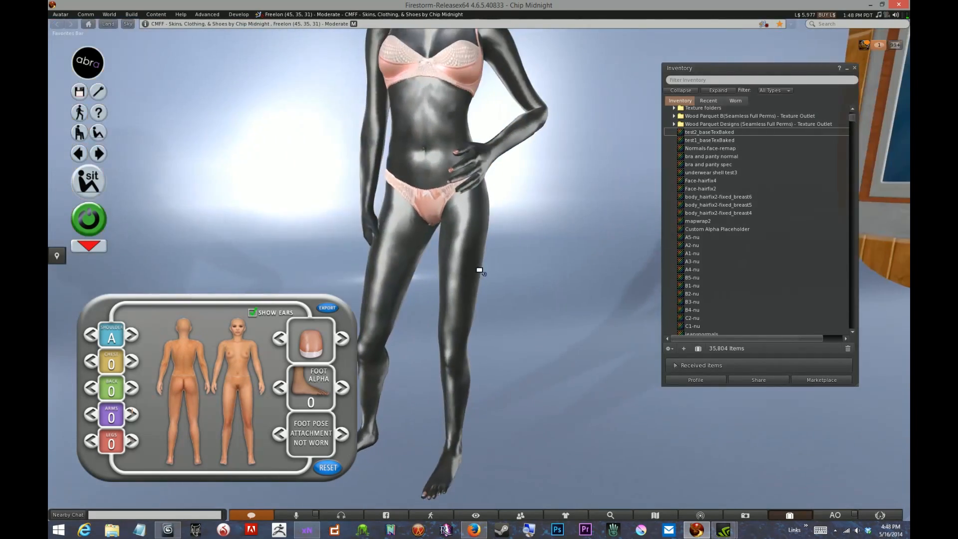
left_click_drag(436, 142, 399, 167, "alt")
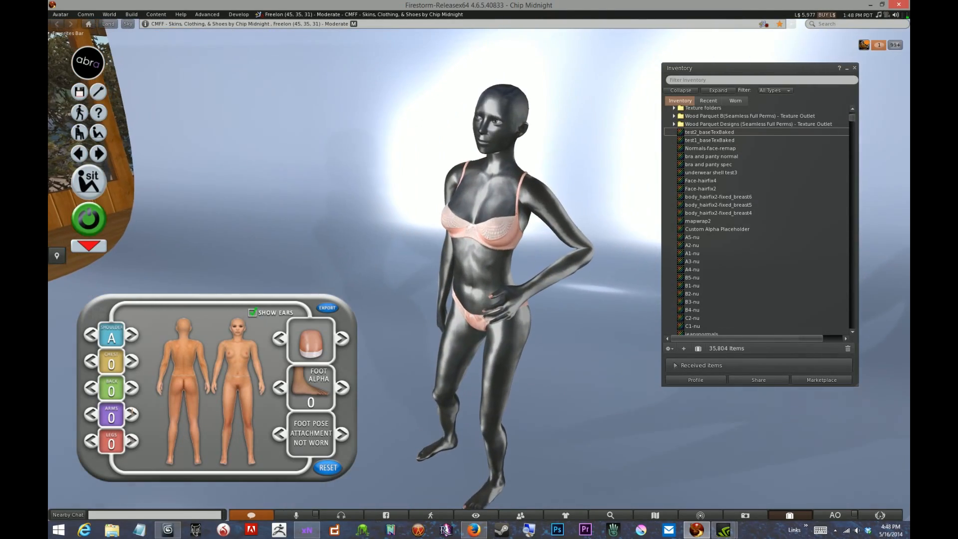
left_click_drag(494, 332, 479, 271, "alt")
mouse_move(491, 188)
left_mouse_down("alt")
mouse_move(491, 196)
mouse_move(491, 165)
mouse_move(492, 200)
left_mouse_up("alt")
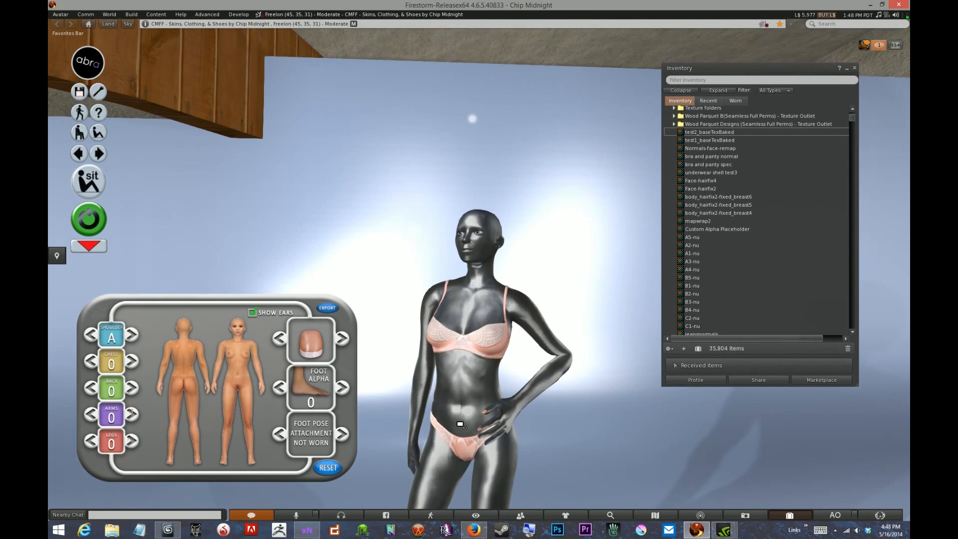
left_click(460, 424, "alt")
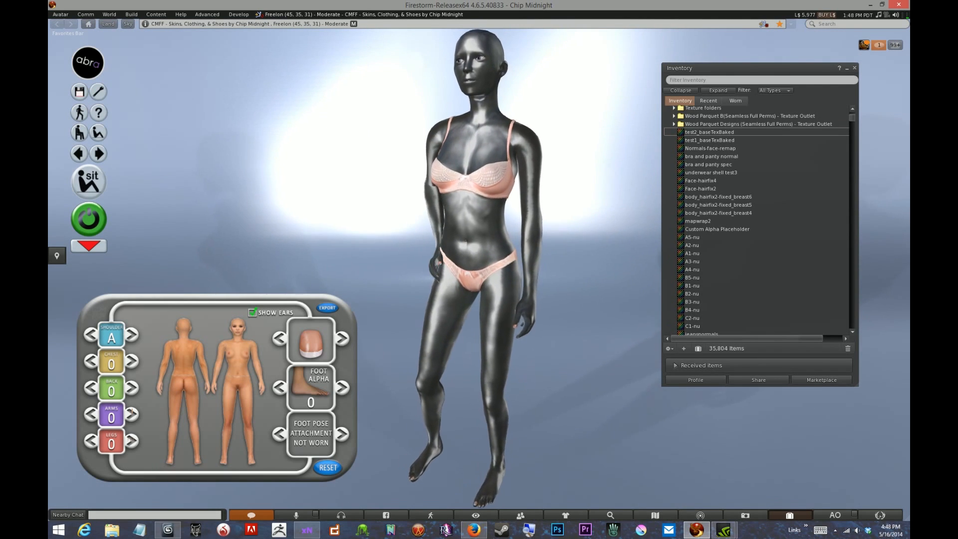